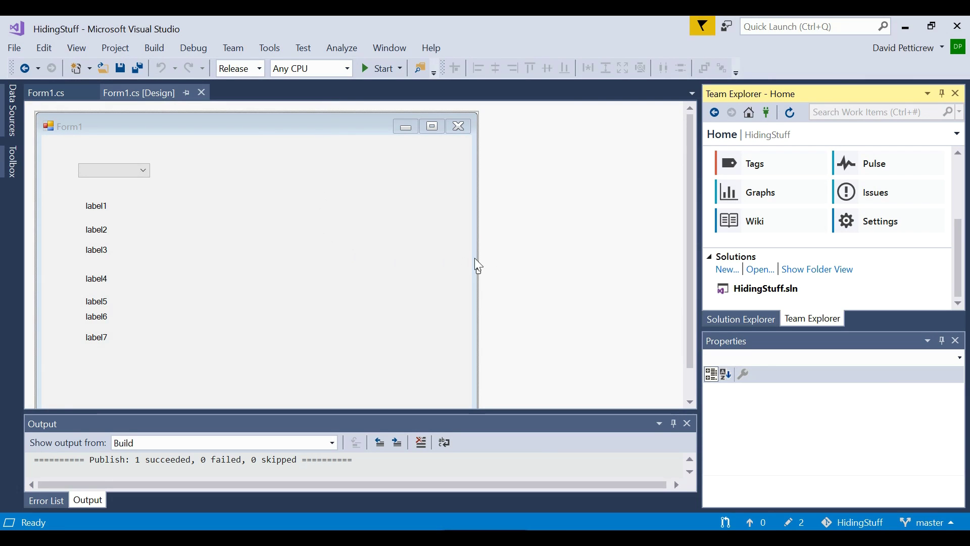
- Open the repository's .gitignore file for editing from the Git repository settings
click(878, 224)
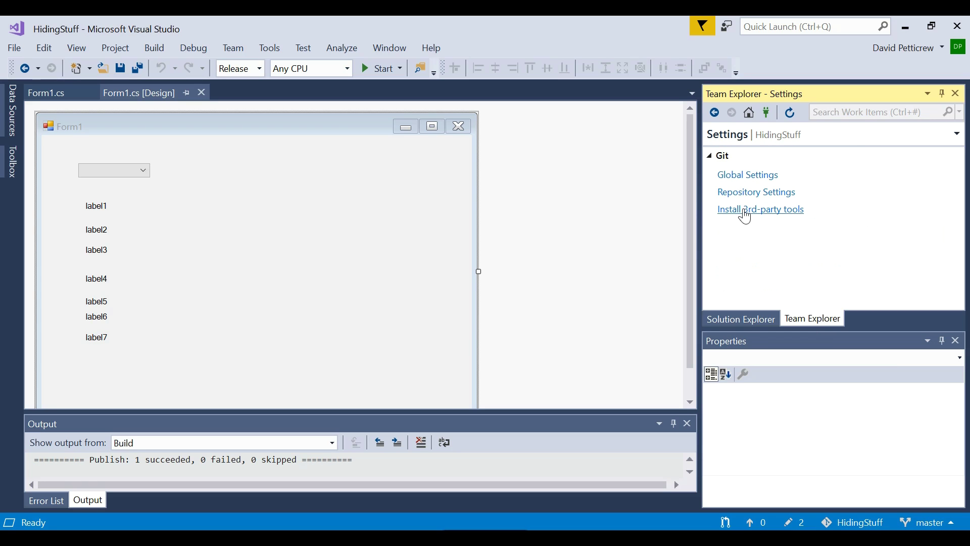
click(795, 204)
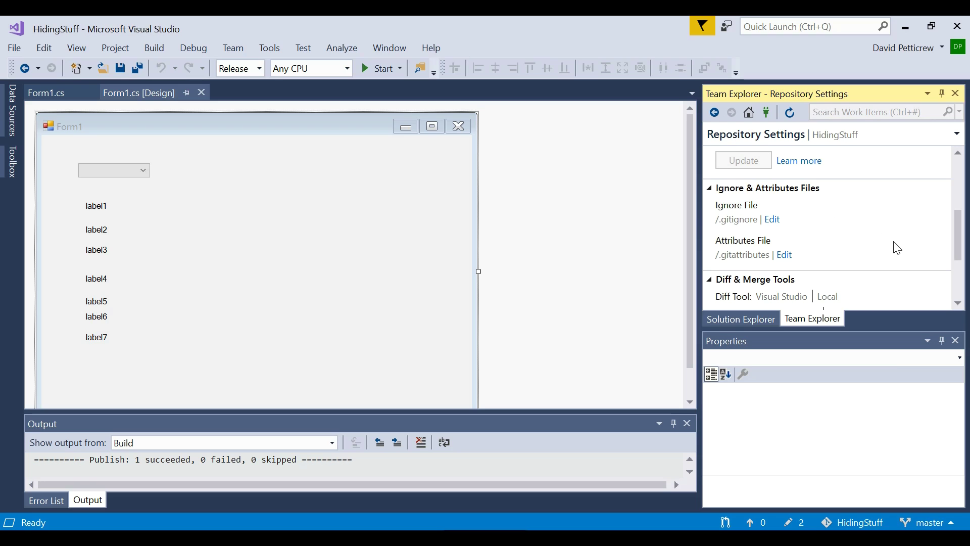
click(774, 222)
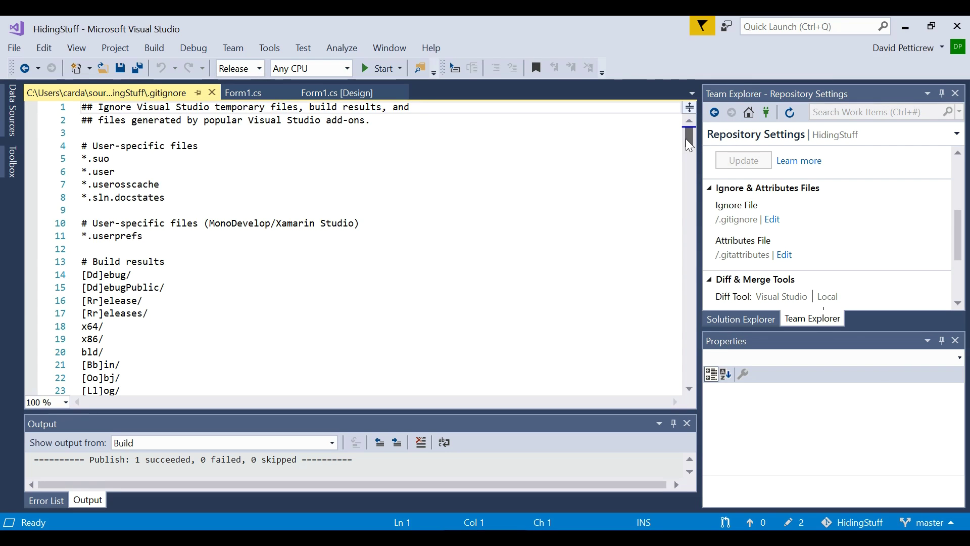
- Change the Click-Once directory entry in .gitignore to !publish/ so it is no longer ignored, and save and close the file
drag(688, 138, 681, 262)
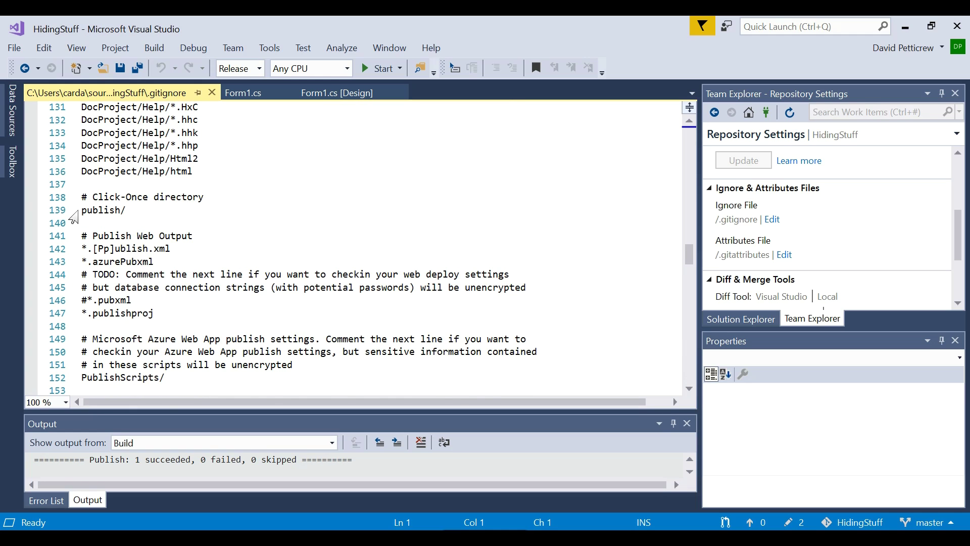
click(74, 212)
click(86, 212)
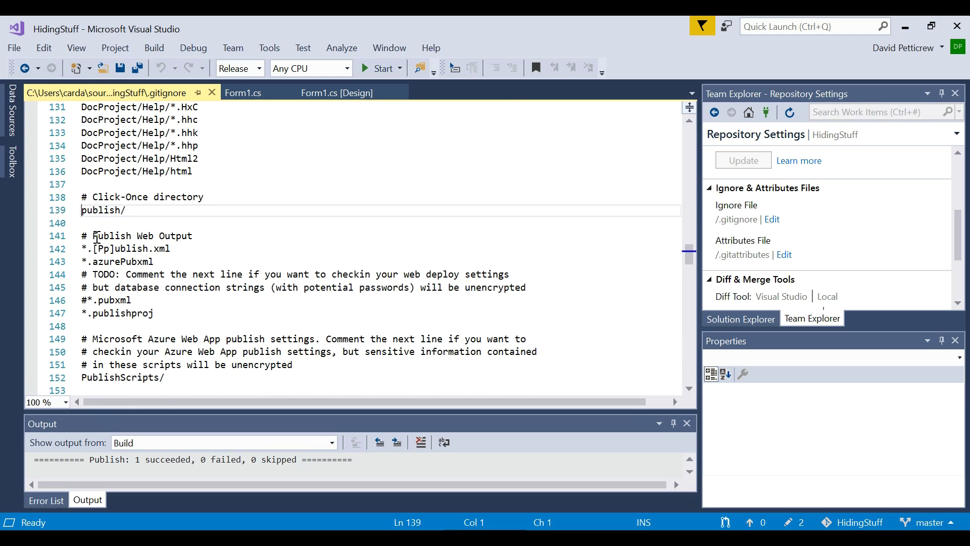
text(!)
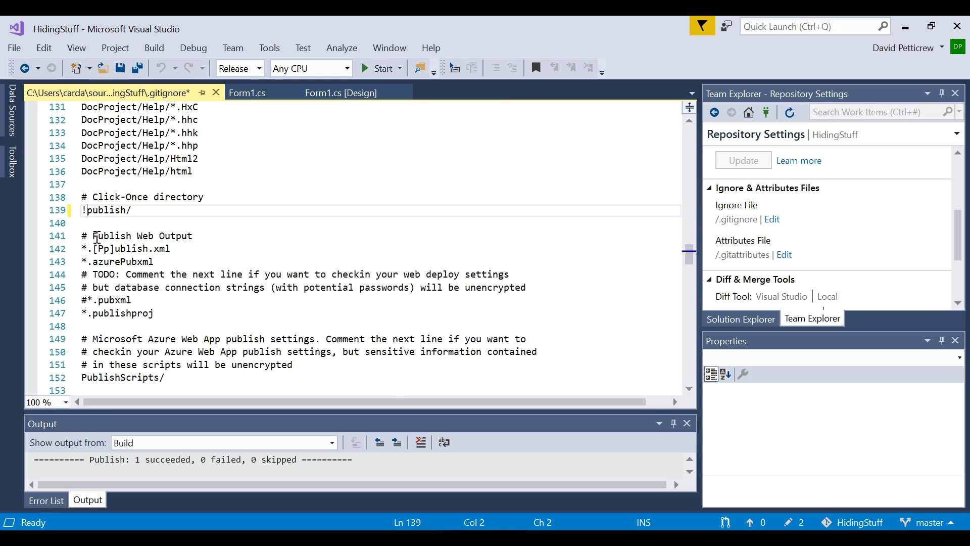
click(208, 238)
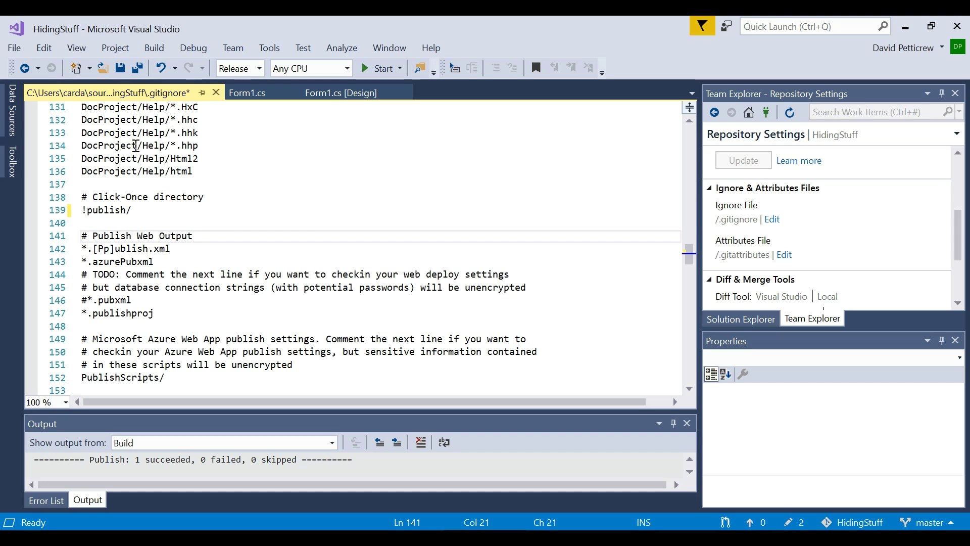
click(137, 67)
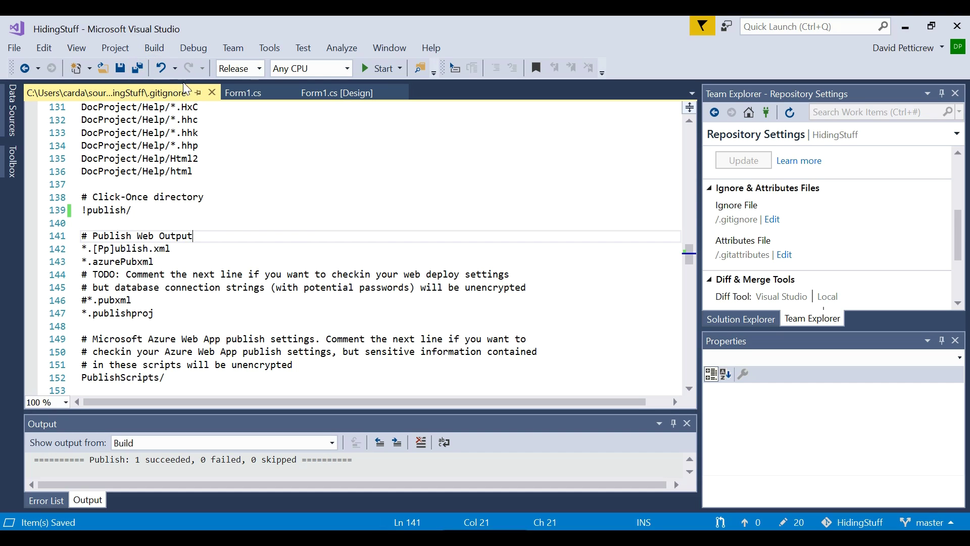
click(213, 92)
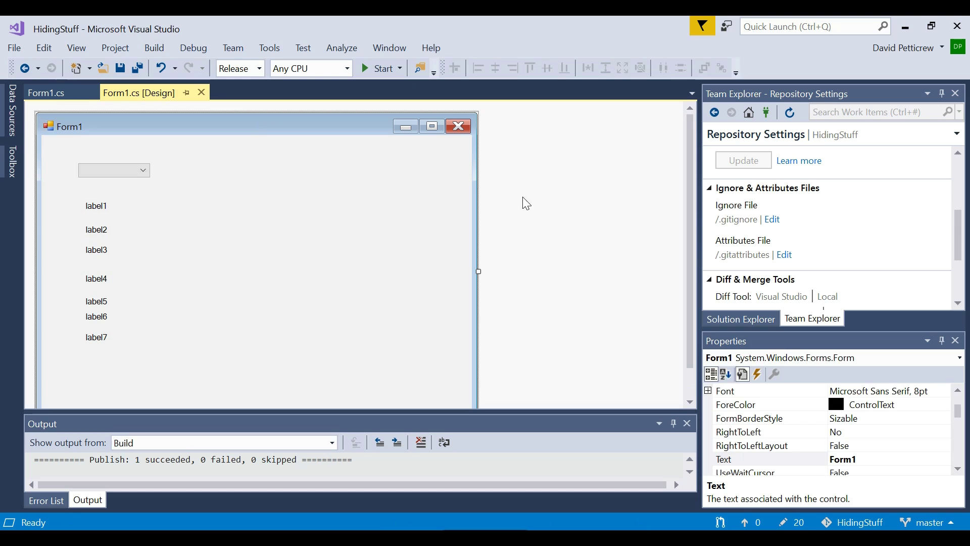
- Add the lines *.manifest binary, *.application binary and *.deploy binary below * text=auto in .gitattributes, and save and close the file
click(787, 256)
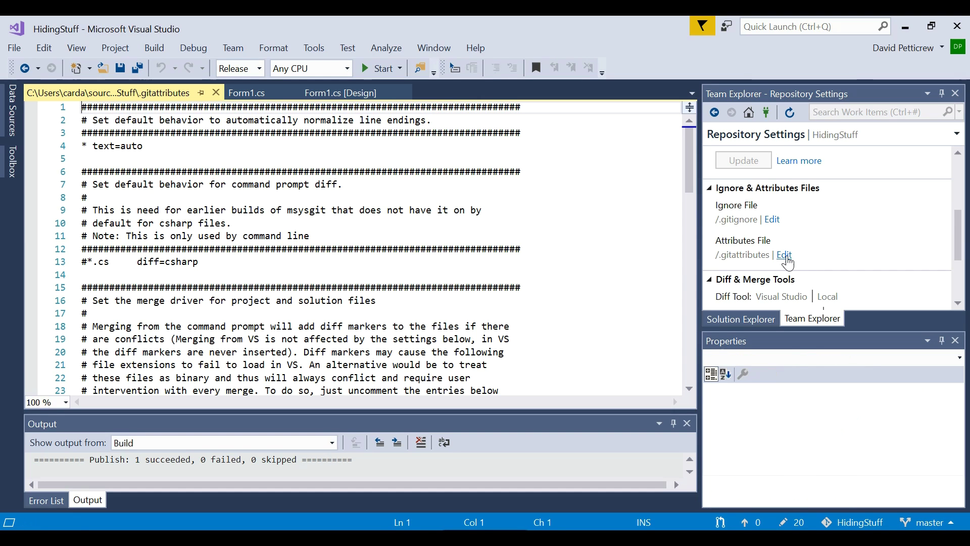
click(172, 147)
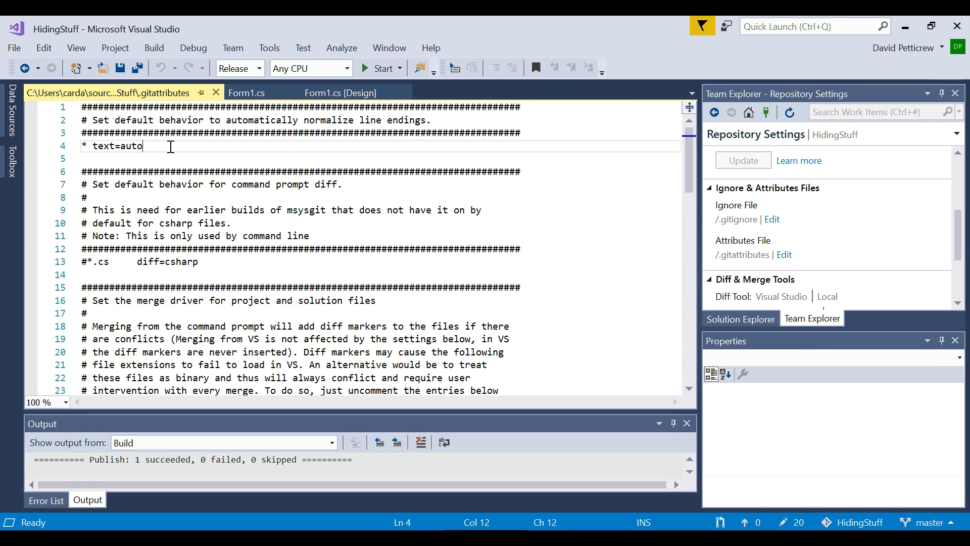
key(Return)
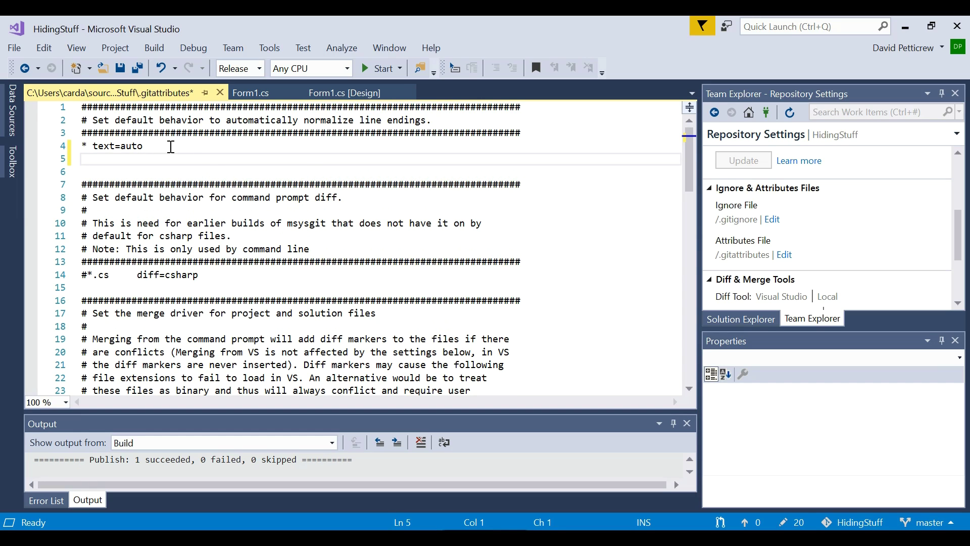
text(*.manifest binary)
key(Return)
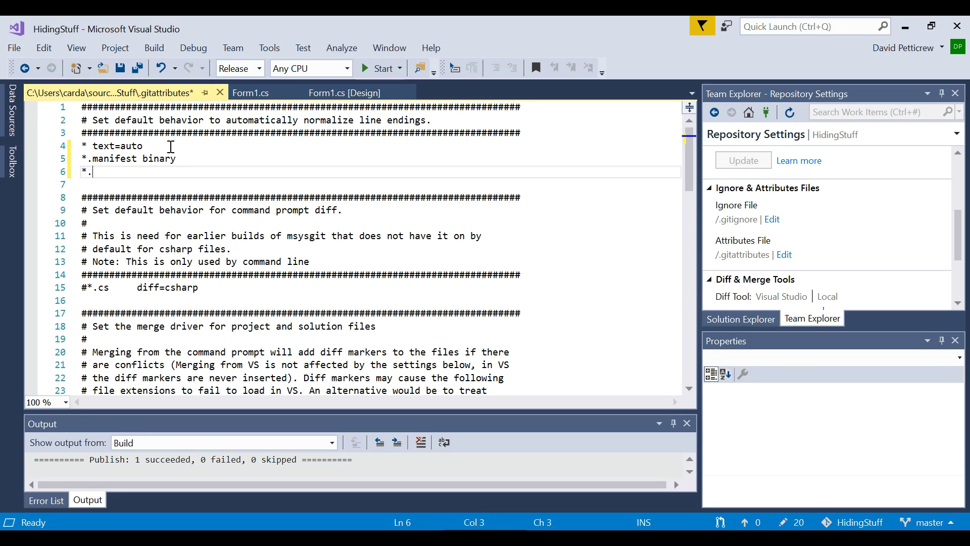
text(*.application binary)
key(Return)
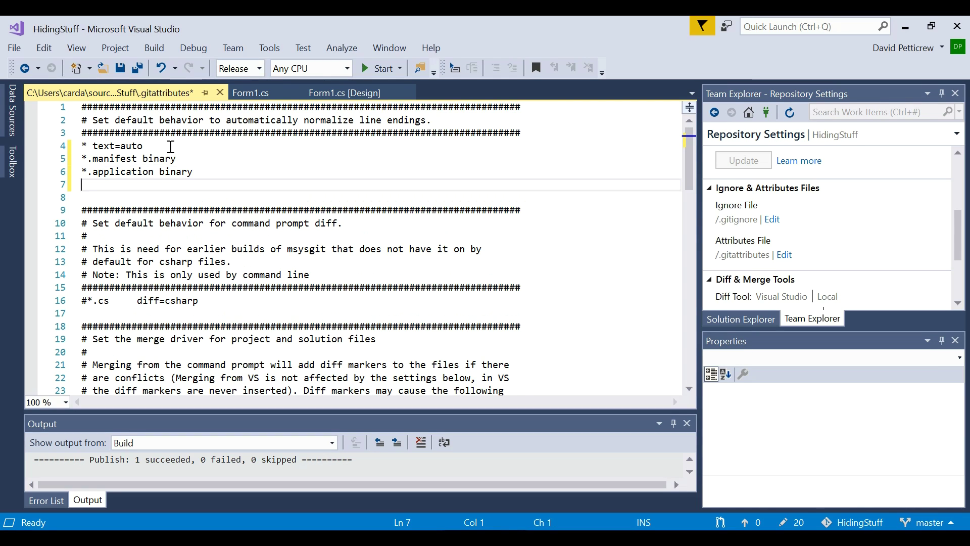
text(*.deploy)
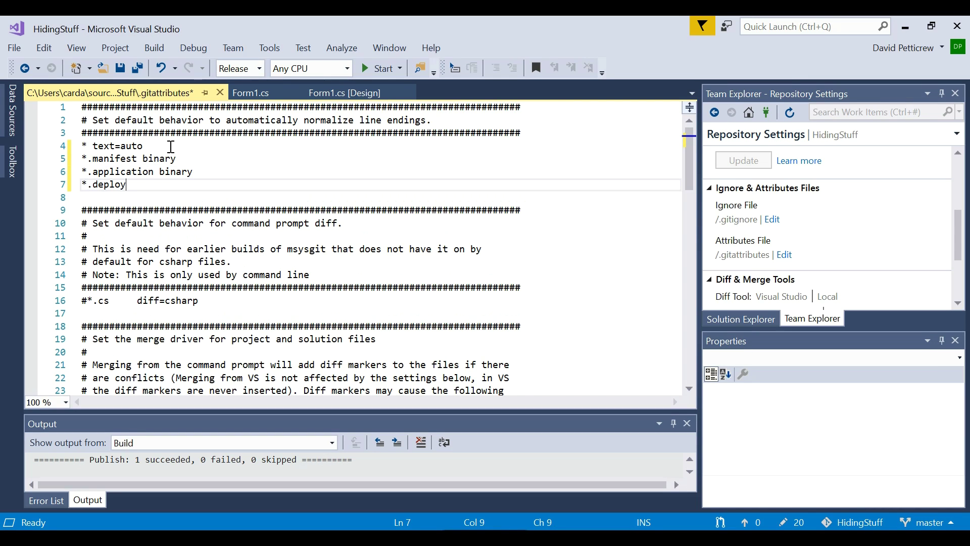
text( binary)
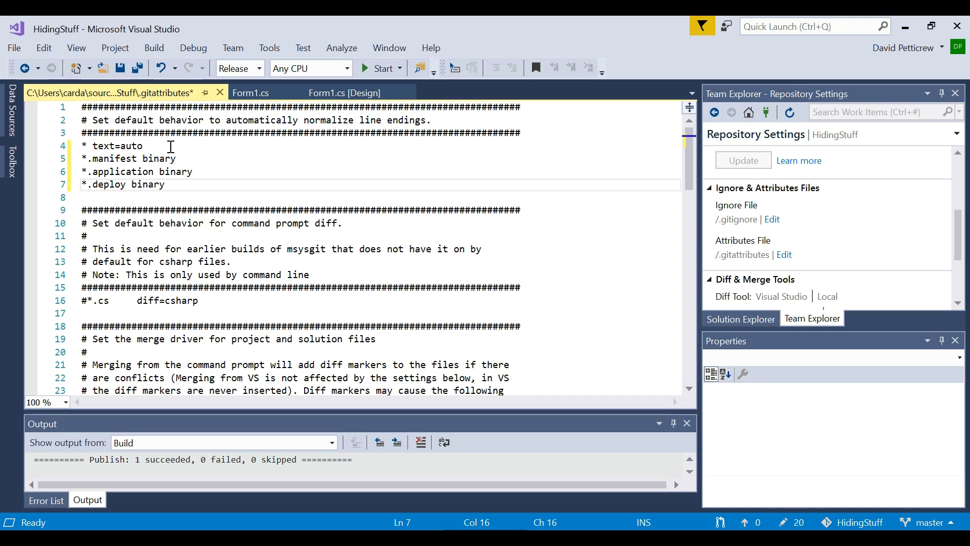
click(137, 68)
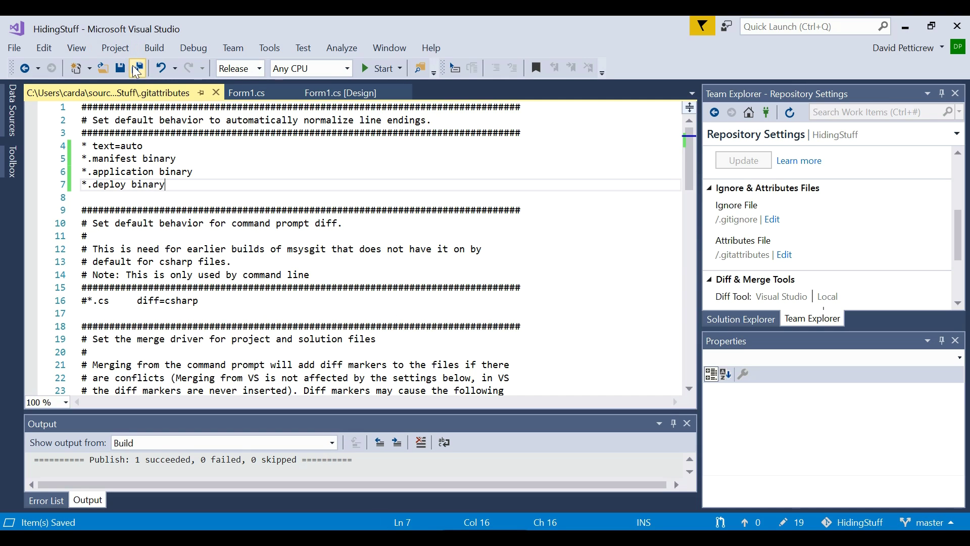
click(216, 93)
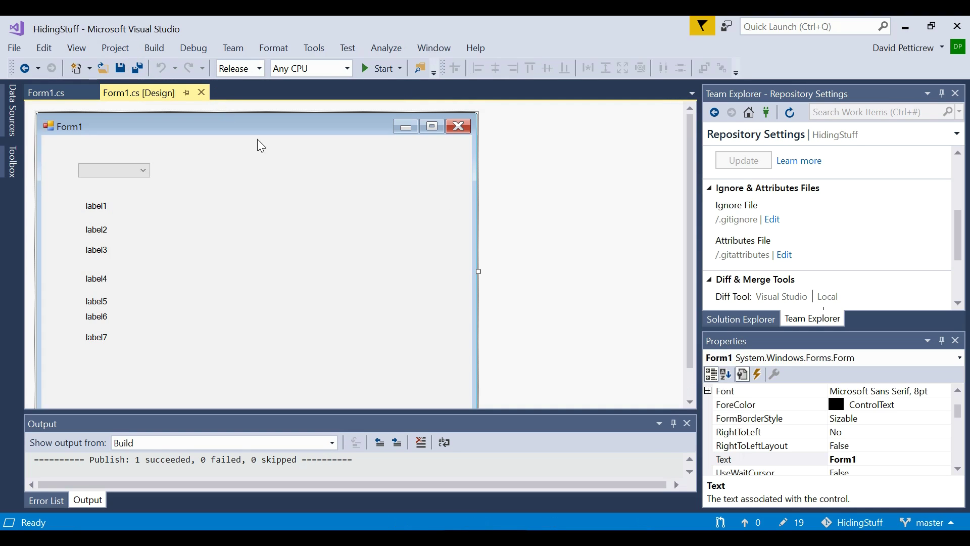
- Commit all changes with the message "published" and sync the master branch with the remote repository
click(750, 115)
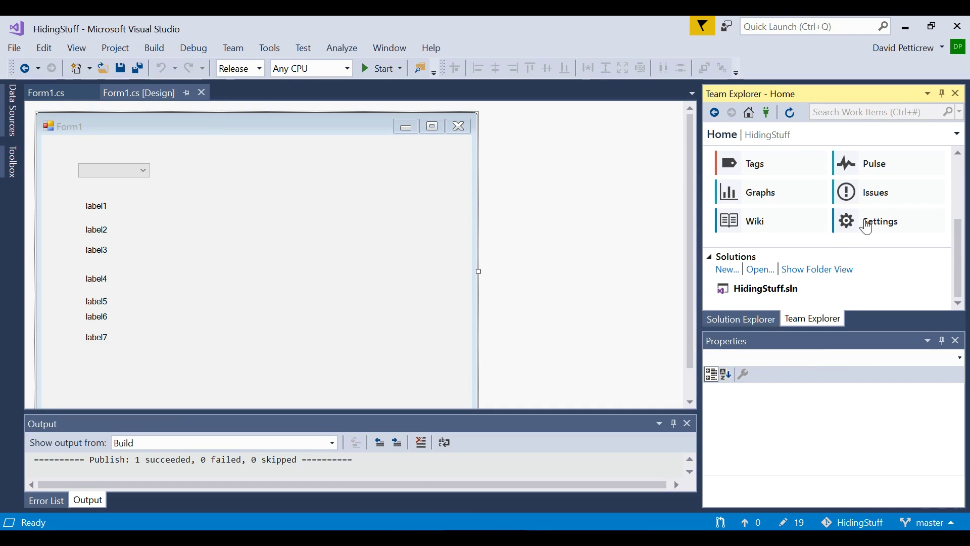
scroll(829, 245, up, 3)
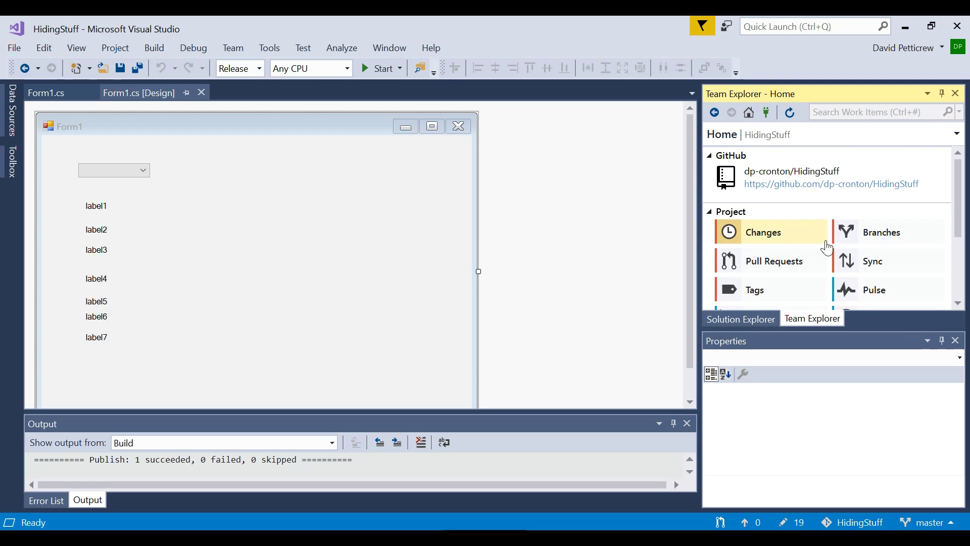
click(762, 237)
click(757, 168)
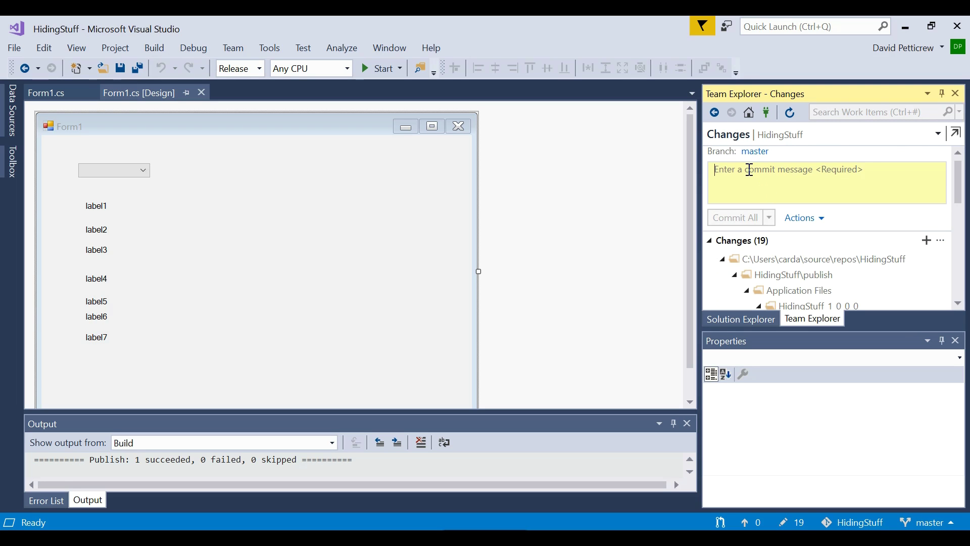
text(published)
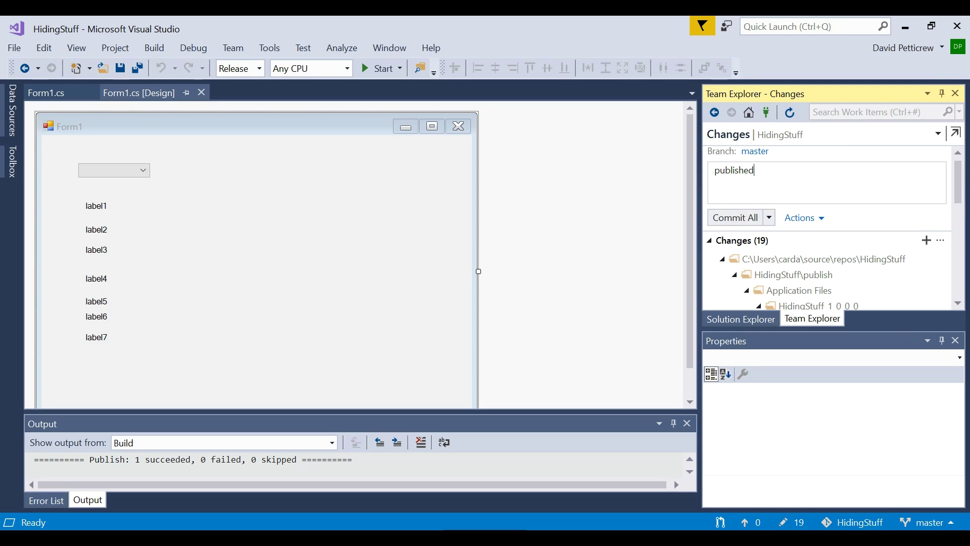
click(737, 222)
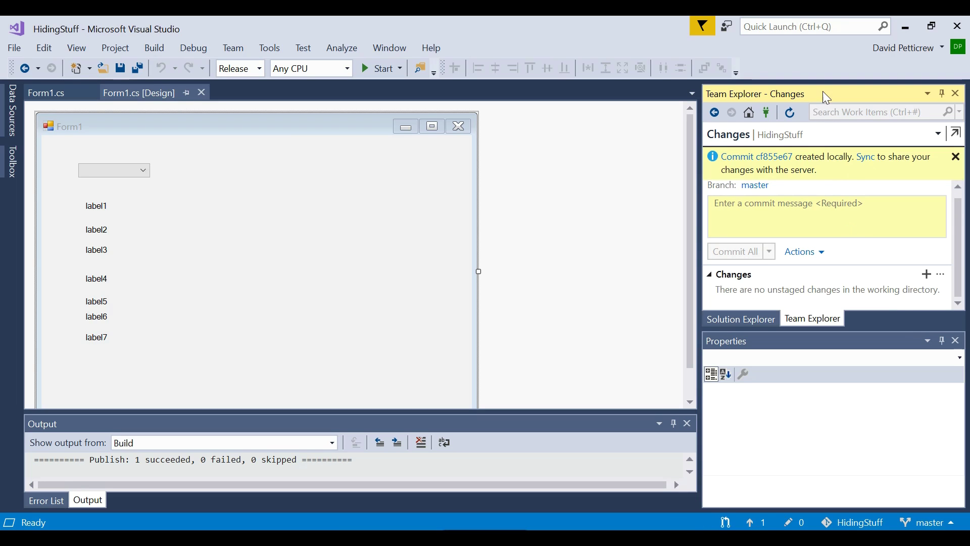
click(866, 169)
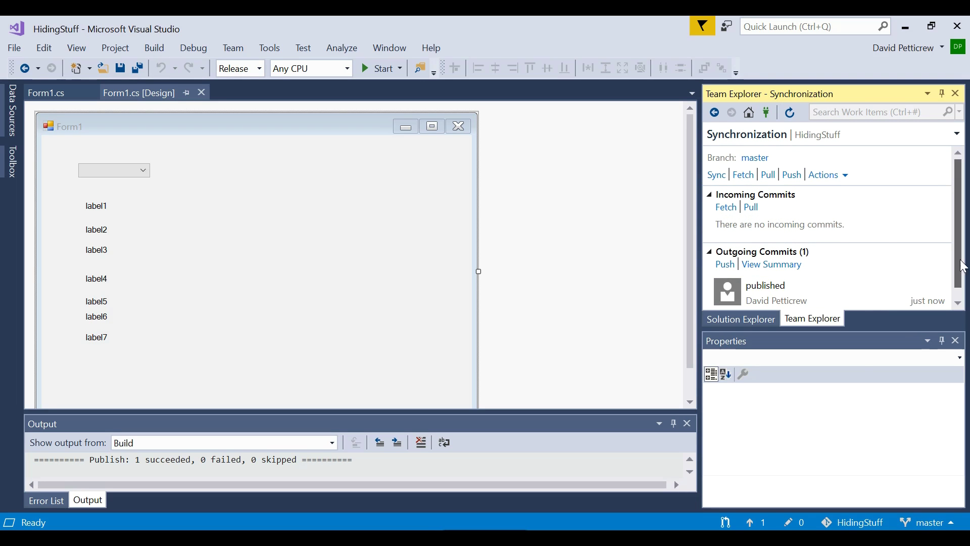
click(717, 177)
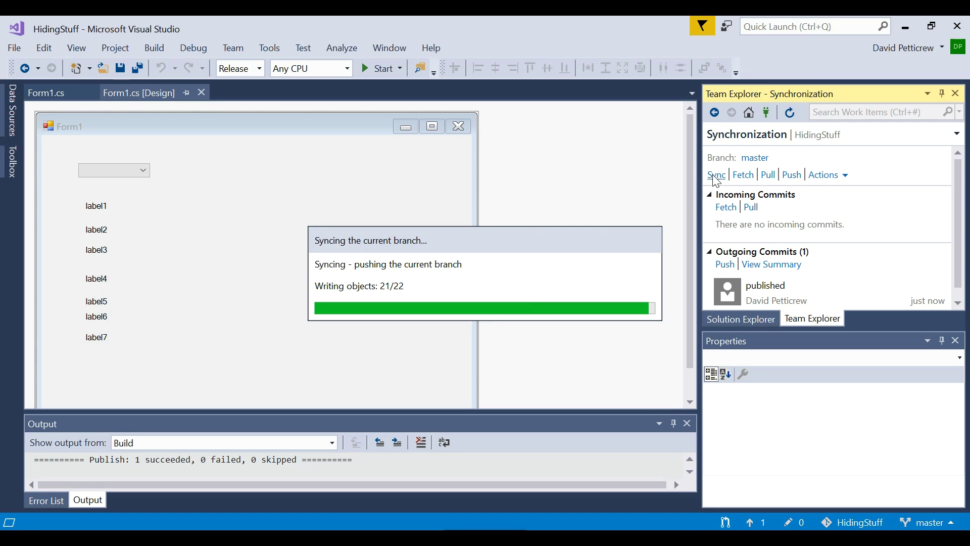
- Open the HidingStuff repository on GitHub in the browser and view setup.exe in the HidingStuff/publish folder
click(755, 111)
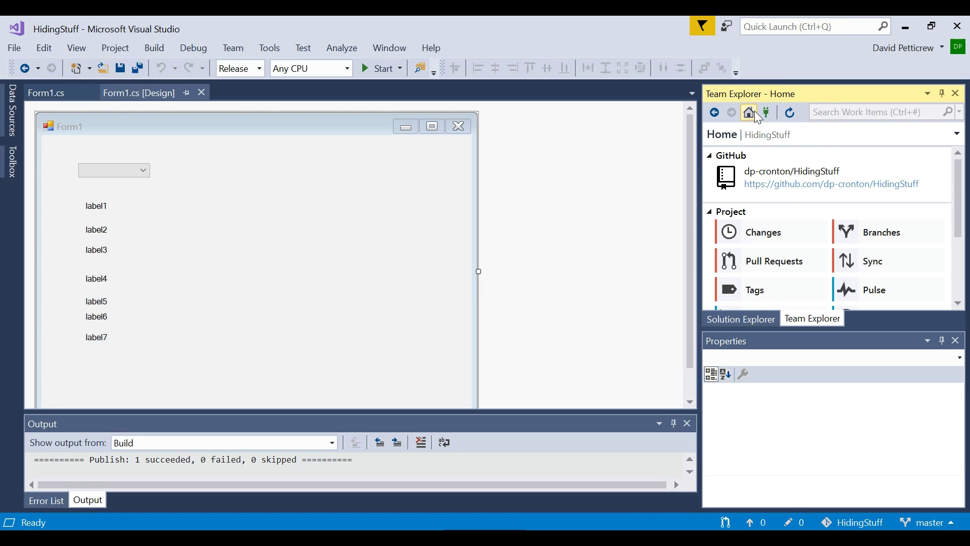
click(839, 185)
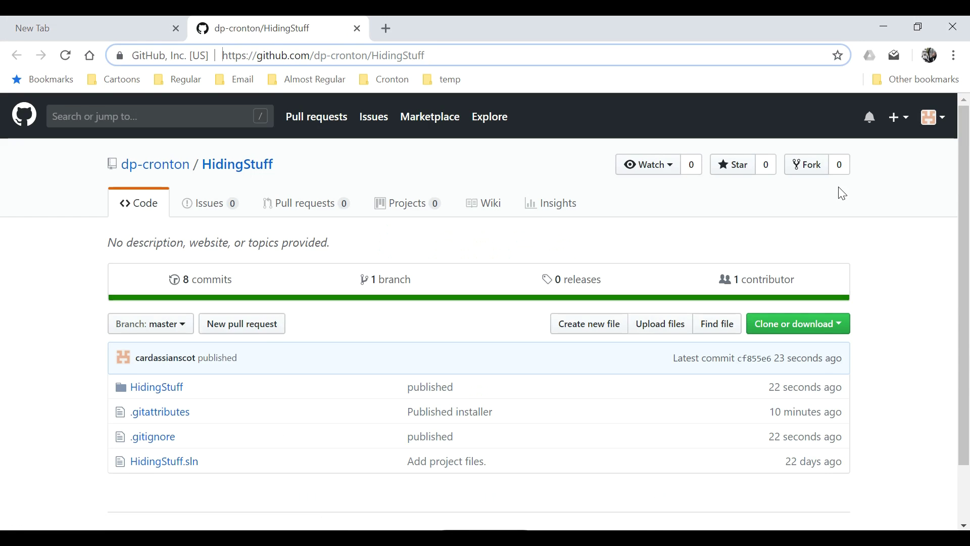
click(158, 394)
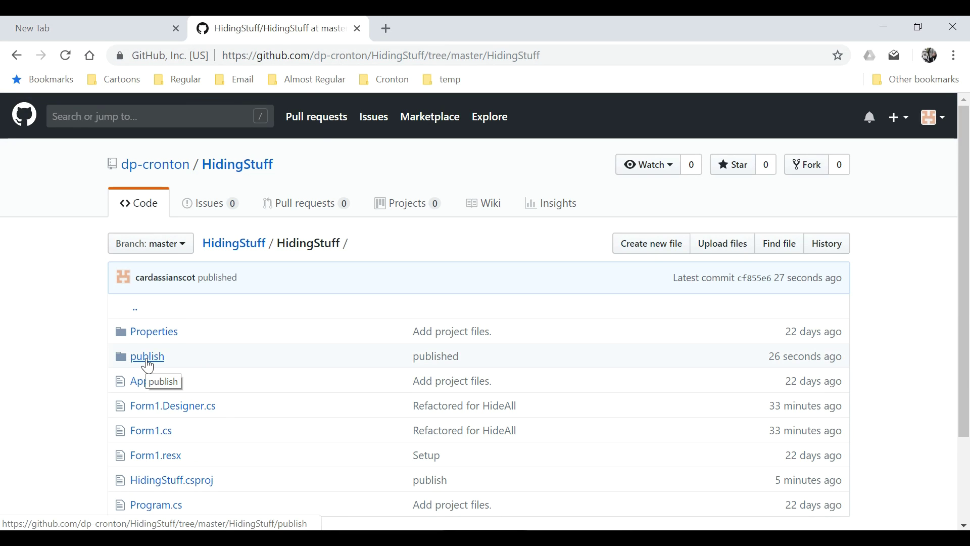
click(147, 357)
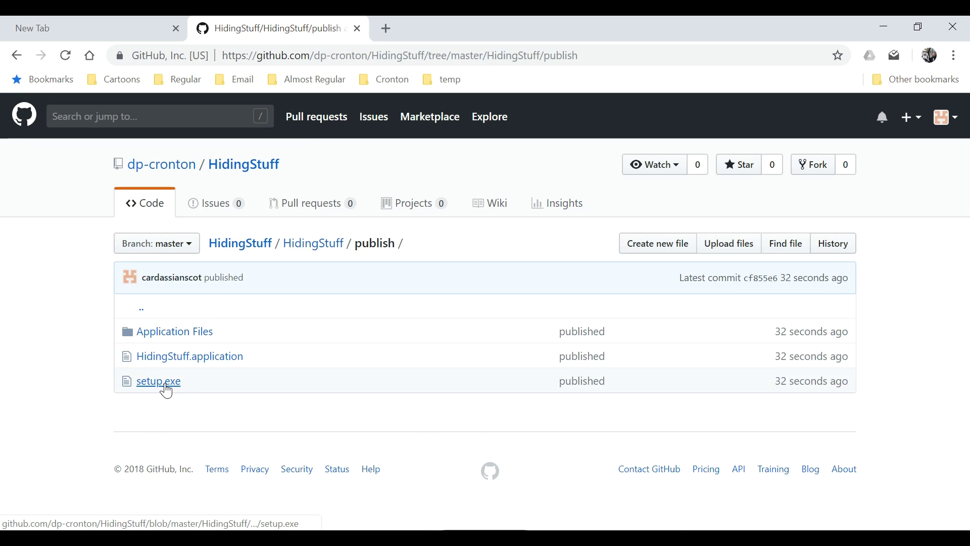
click(166, 386)
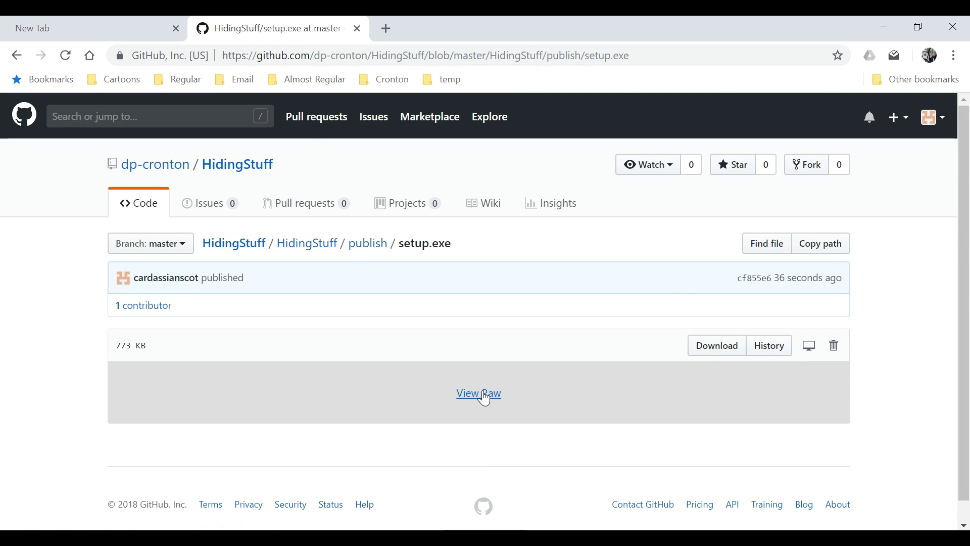
right_click(717, 348)
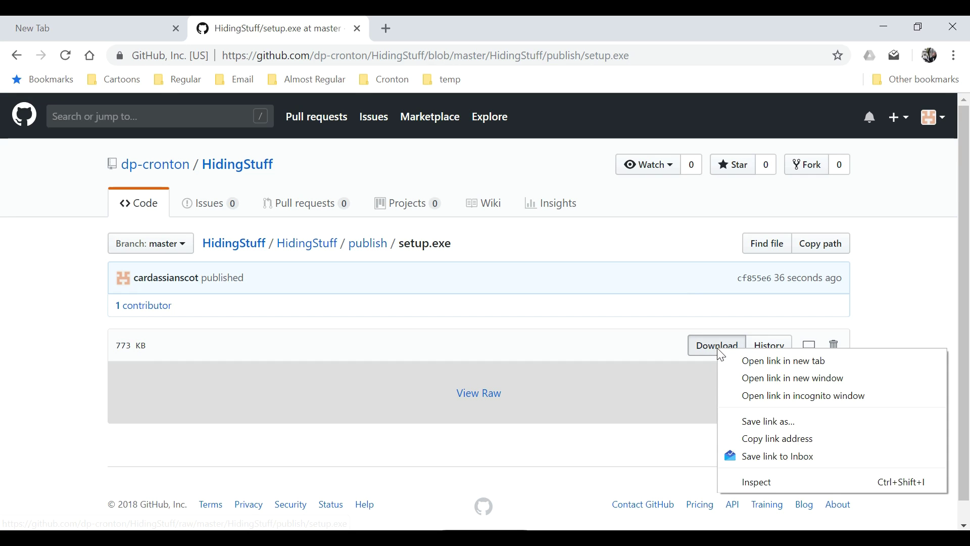
click(771, 422)
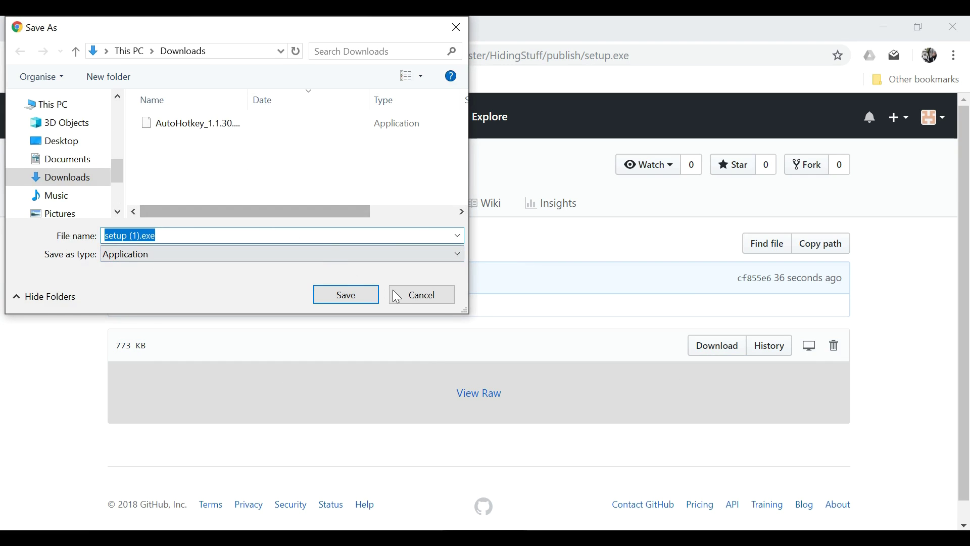
click(438, 296)
- Switch to Visual Studio and start publishing HidingStuff to publish\, with users installing the application from a Web site
key(alt+Tab)
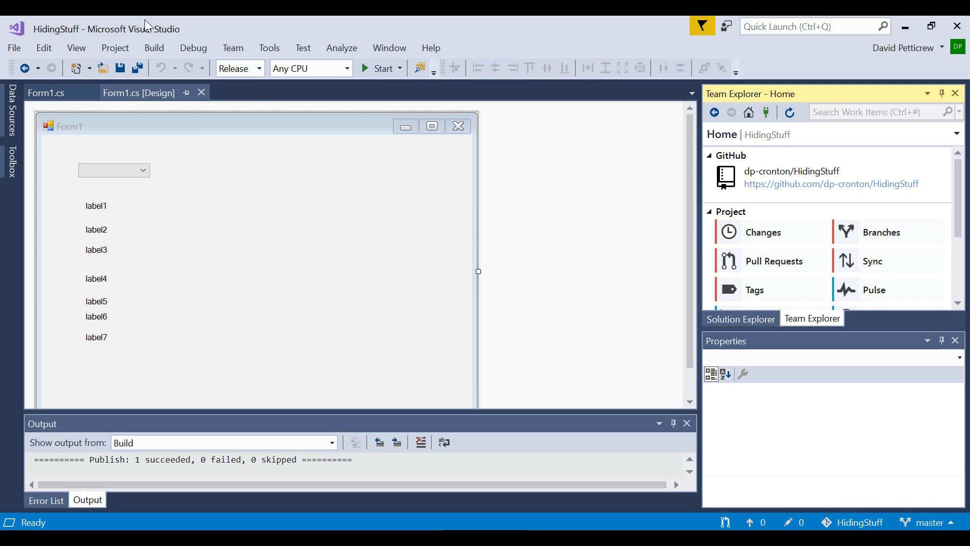
click(152, 51)
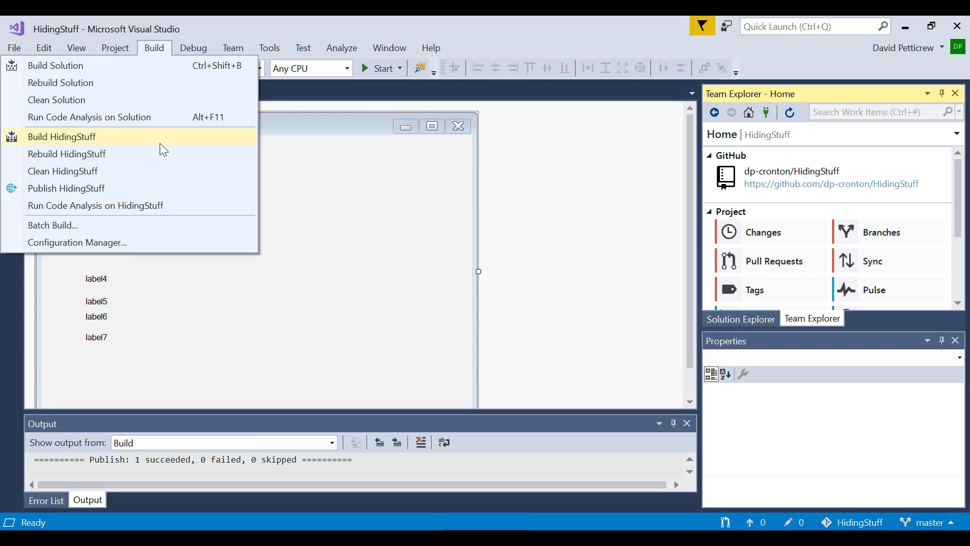
click(160, 183)
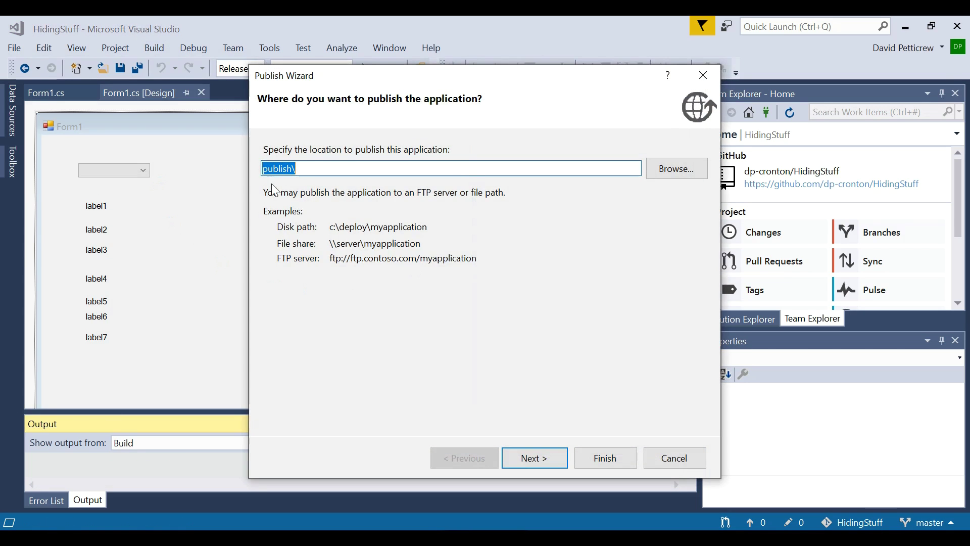
click(531, 461)
click(267, 151)
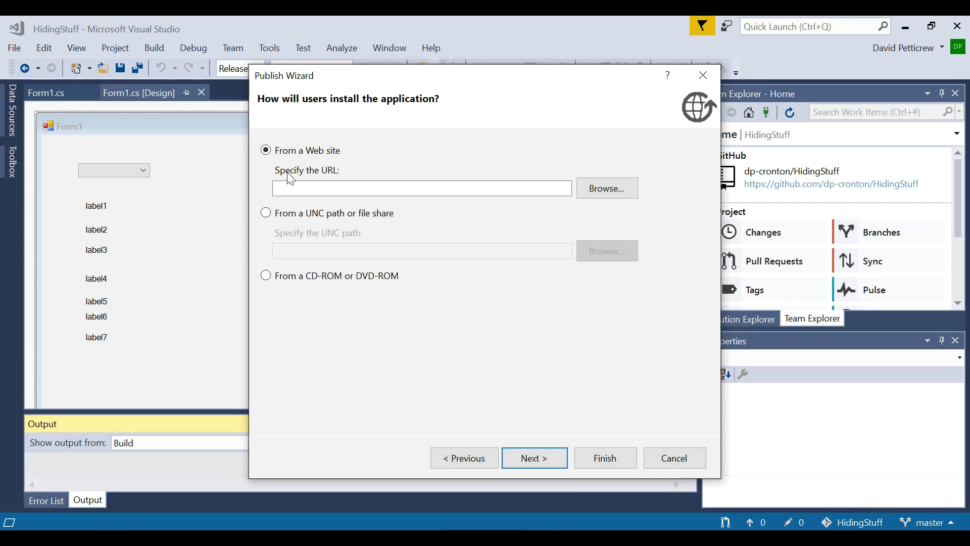
click(314, 189)
text(*.manifest binary)
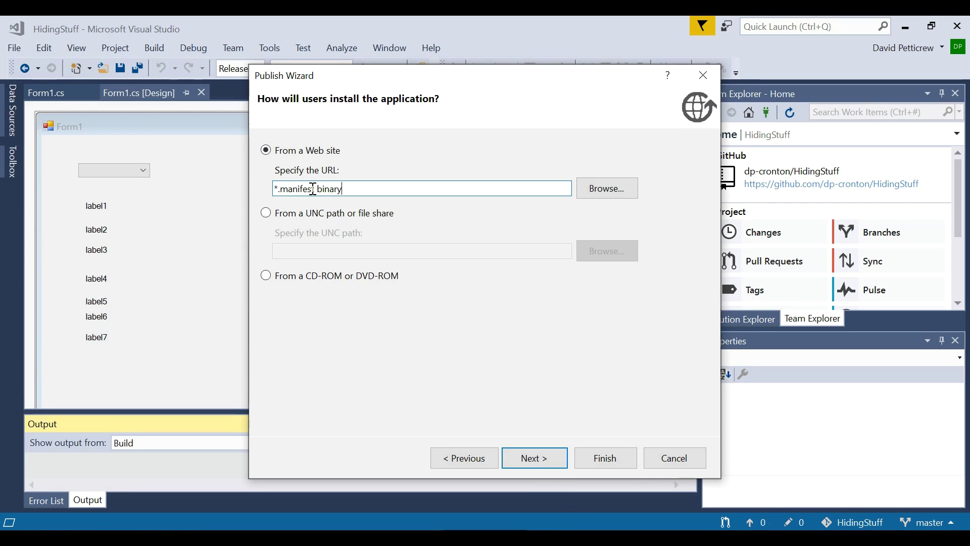
key(BackSpace)
key(BackSpace)
key(BackSpace)
key(BackSpace)
key(BackSpace)
key(BackSpace)
key(BackSpace)
key(BackSpace)
key(BackSpace)
key(BackSpace)
key(BackSpace)
key(BackSpace)
key(BackSpace)
key(BackSpace)
key(BackSpace)
key(BackSpace)
- Switch to the browser and copy the link address of the setup.exe download on GitHub
key(alt+Tab)
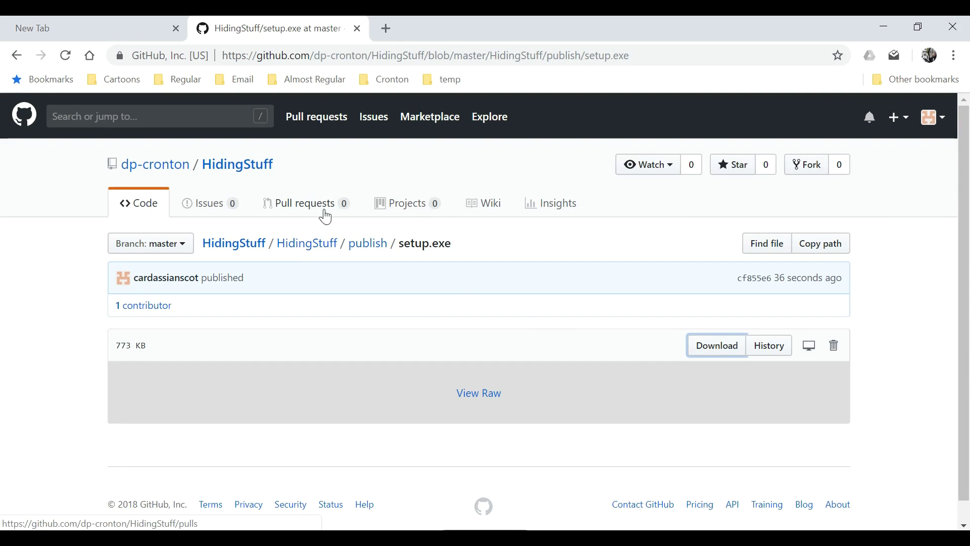
right_click(718, 347)
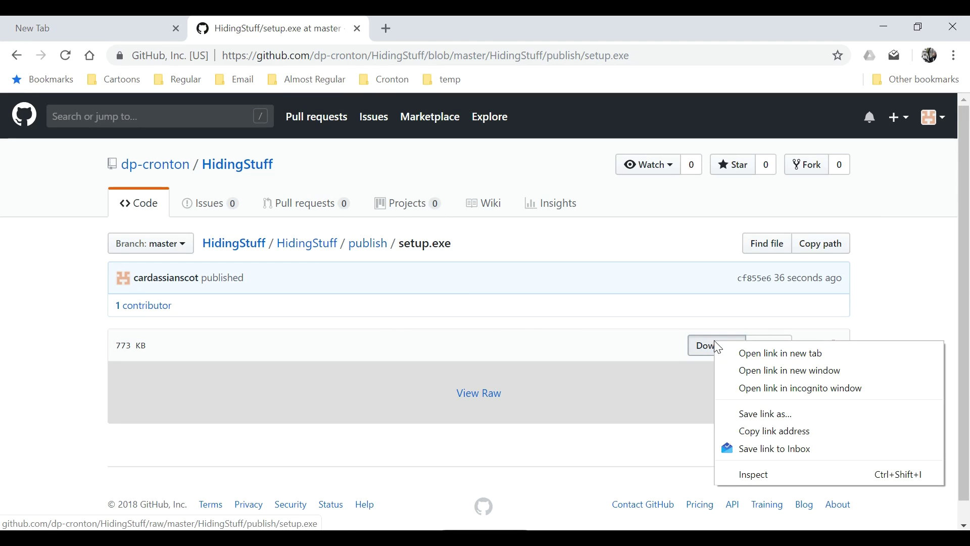
click(780, 432)
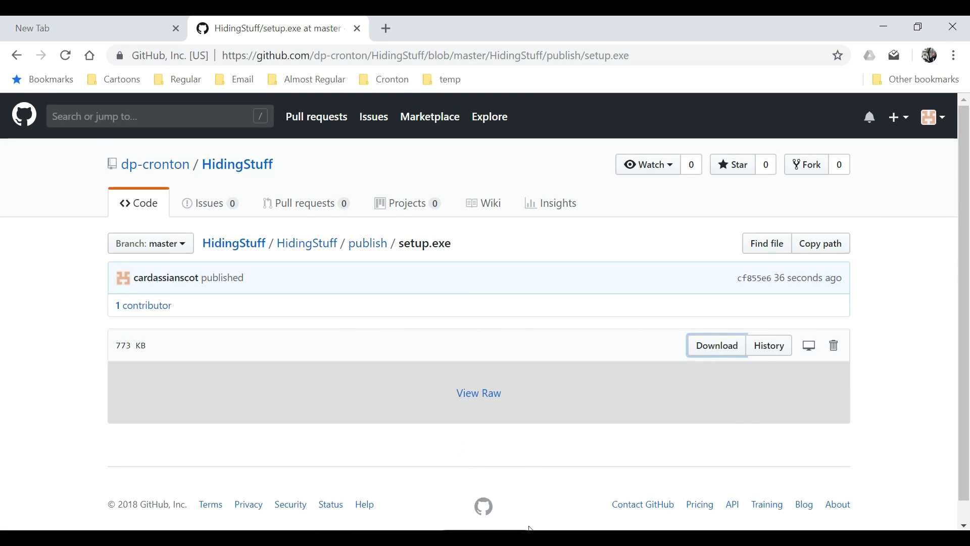
- Back in Visual Studio, set the installation URL to the copied link without setup.exe, ending in HidingStuff/raw/master/HidingStuff/publish/
key(alt+Tab)
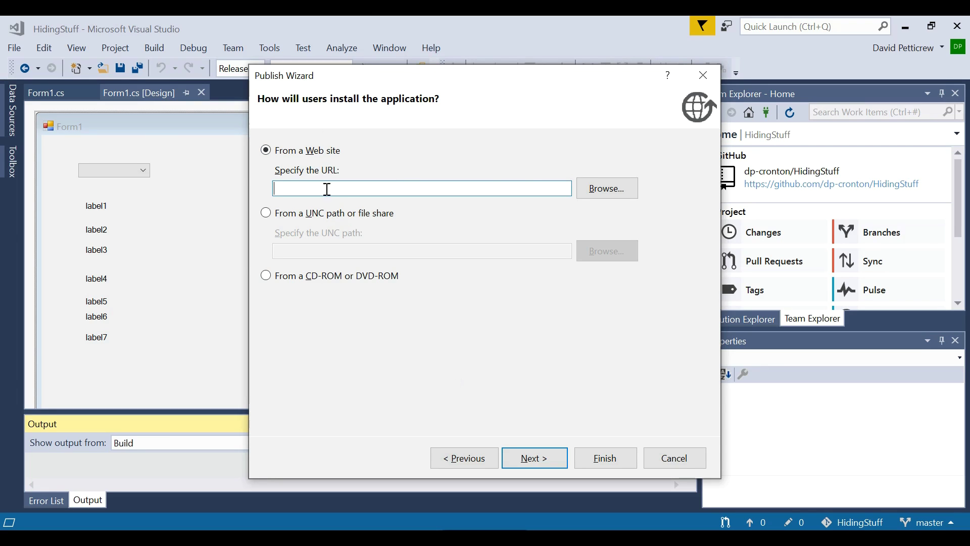
key(ctrl+v)
key(BackSpace)
key(BackSpace)
key(BackSpace)
key(BackSpace)
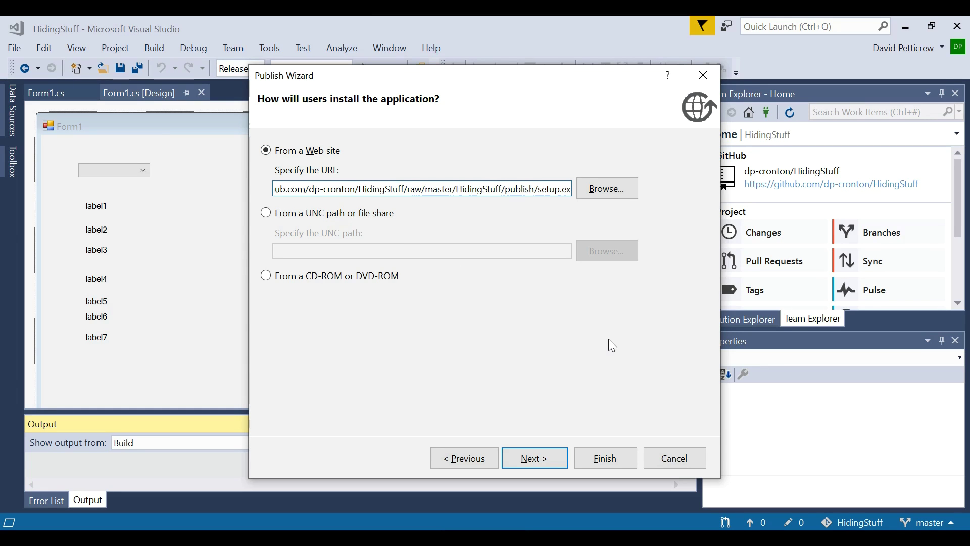
key(BackSpace)
key(BackSpace)
key(BackSpace)
key(BackSpace)
key(BackSpace)
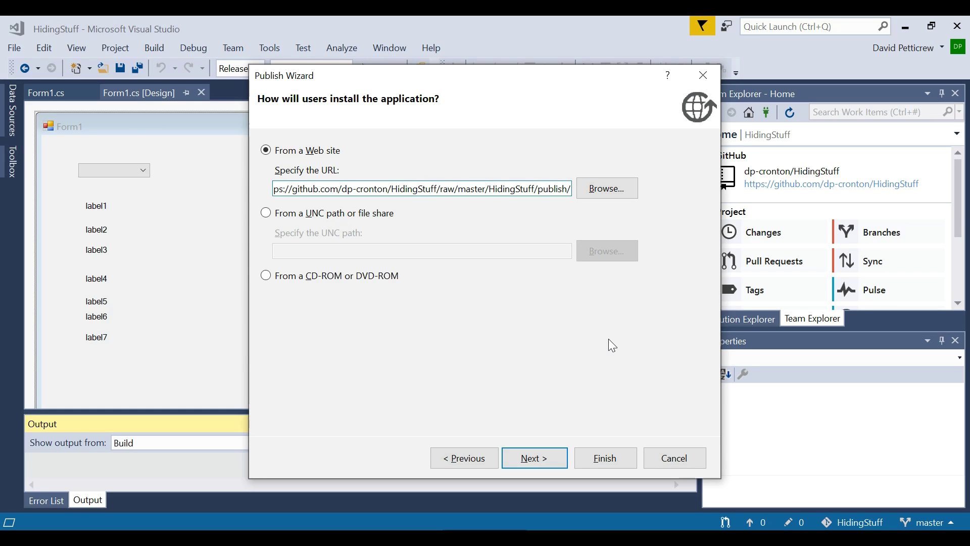
- Make the application available online or offline and finish the Publish Wizard to publish it
click(539, 455)
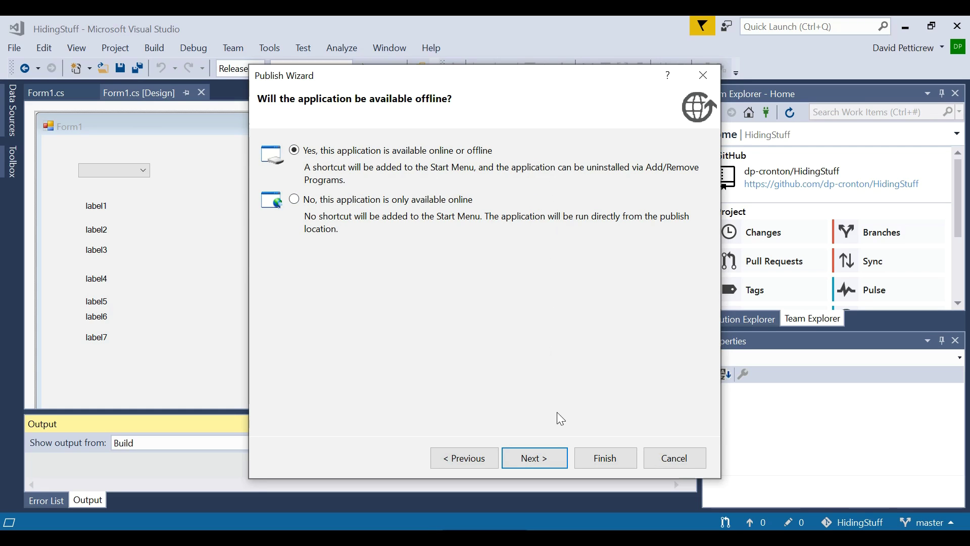
click(546, 453)
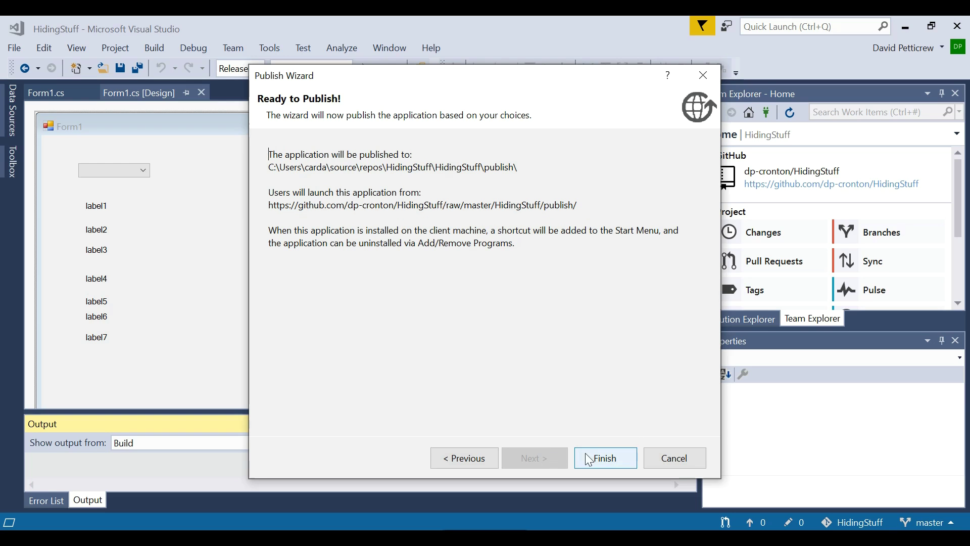
click(611, 459)
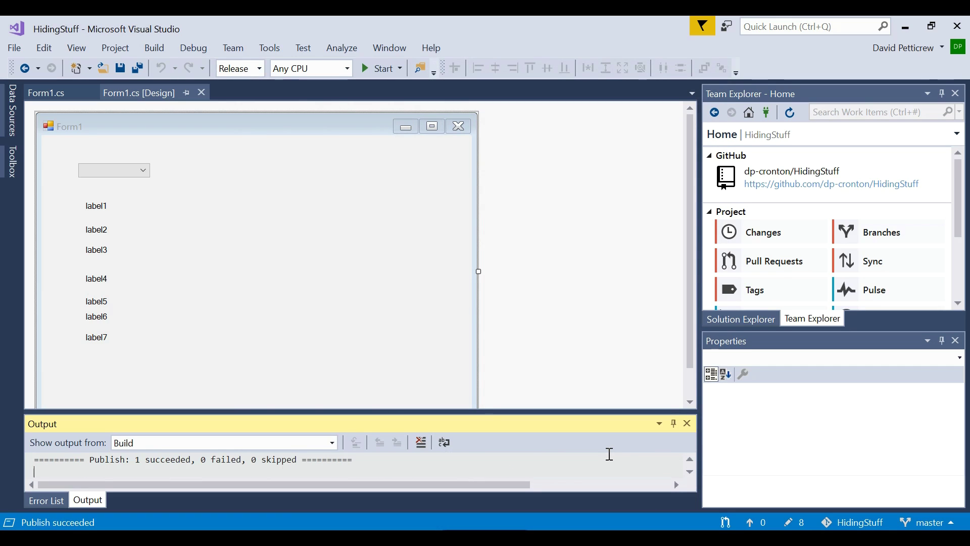
- Commit all changes with the message "online update published", saving the modified solution items, and sync the master branch with the remote
click(753, 236)
click(753, 181)
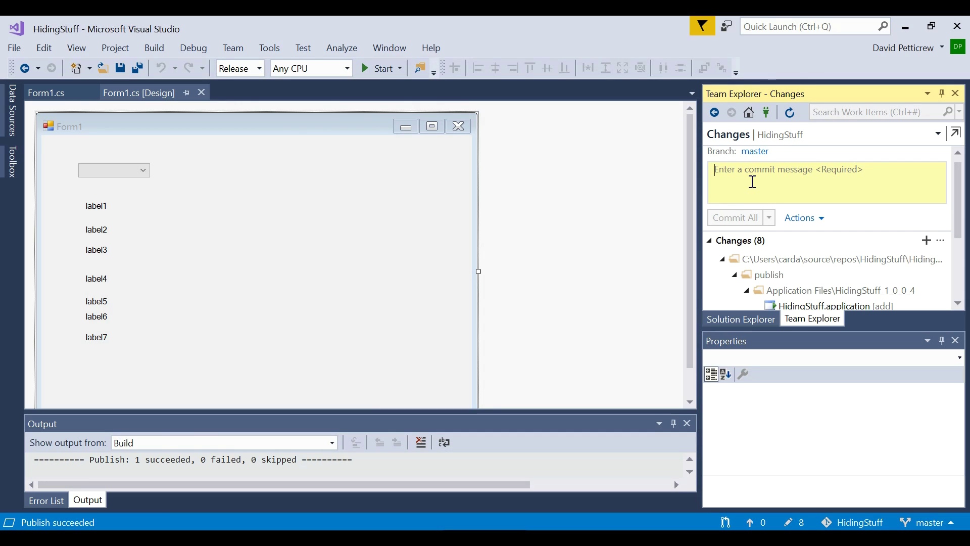
text(o)
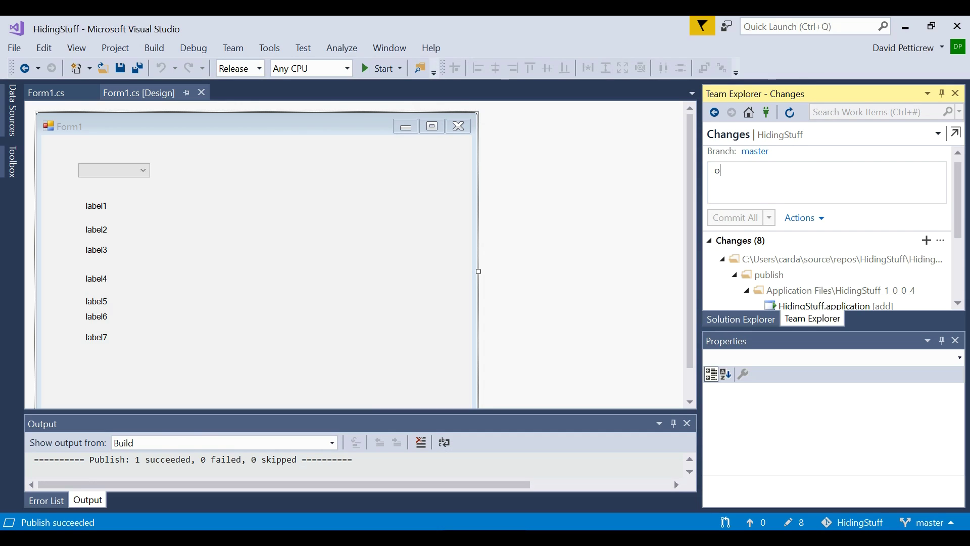
text(nline update puyblished)
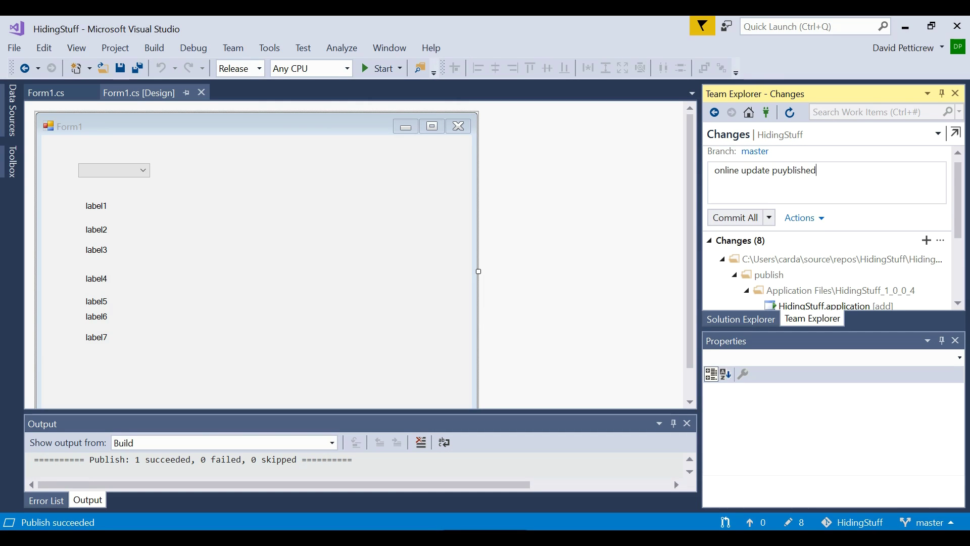
key(BackSpace)
key(BackSpace)
key(BackSpace)
key(BackSpace)
key(BackSpace)
key(BackSpace)
key(BackSpace)
text(blished)
click(742, 222)
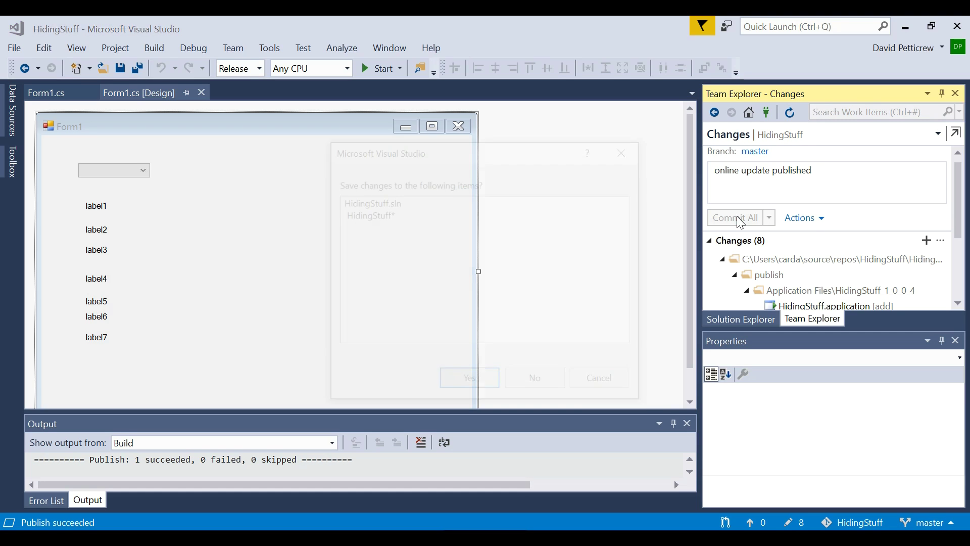
click(470, 385)
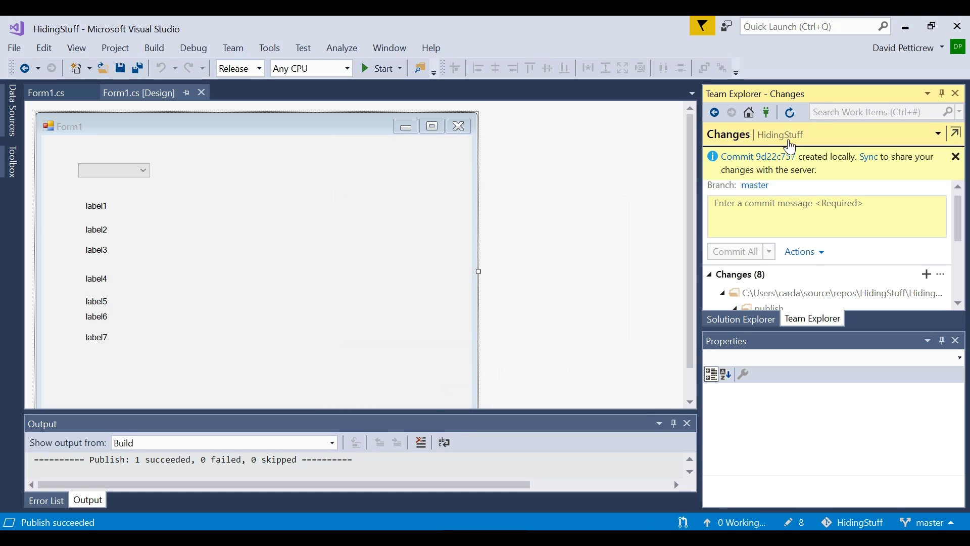
click(870, 157)
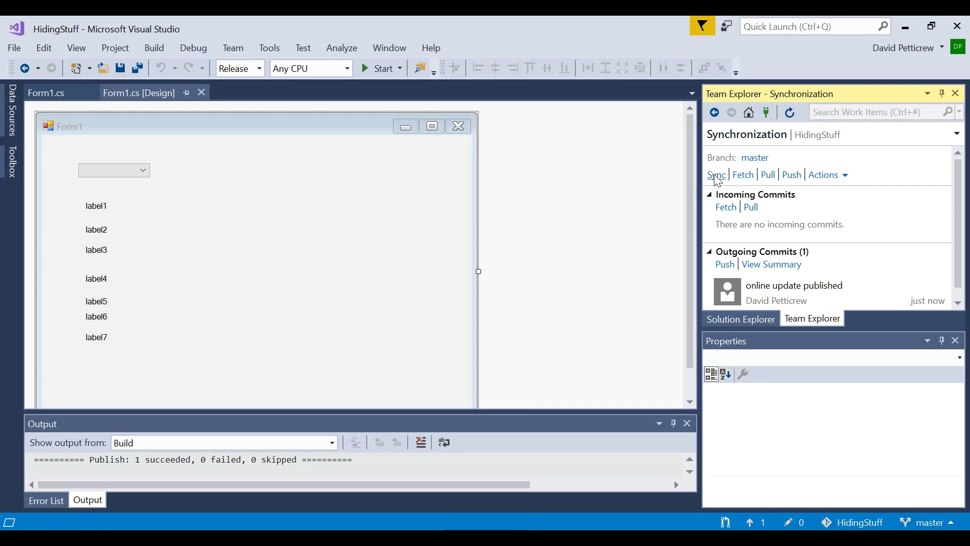
click(718, 176)
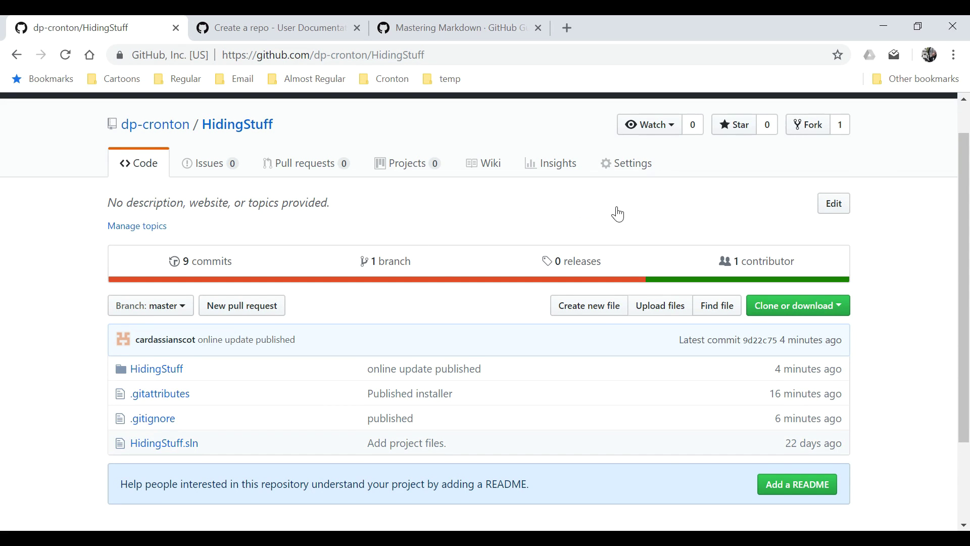
- Create a README.md in the GitHub repository with "This is a demo which hides labels using a comboBox" below the HidingStuff heading
click(792, 488)
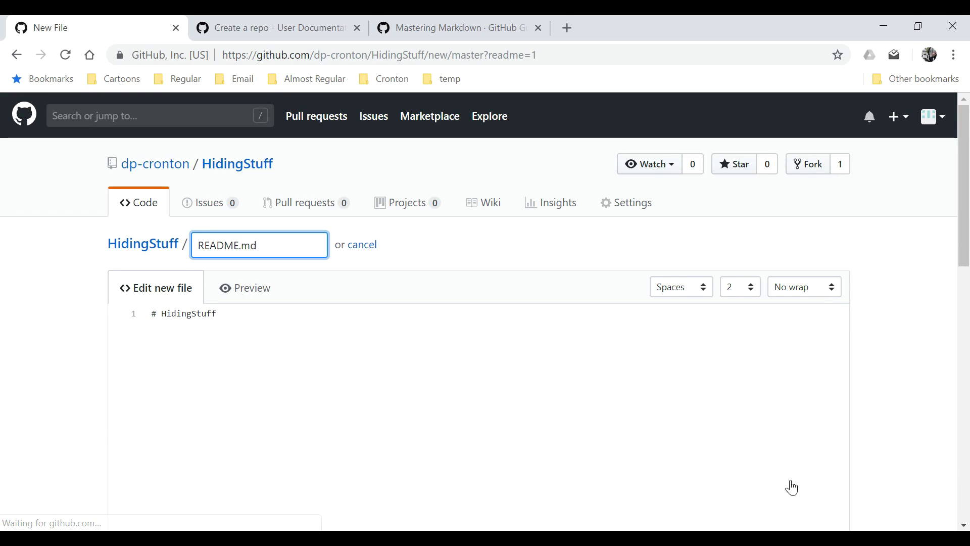
double_click(247, 310)
click(247, 310)
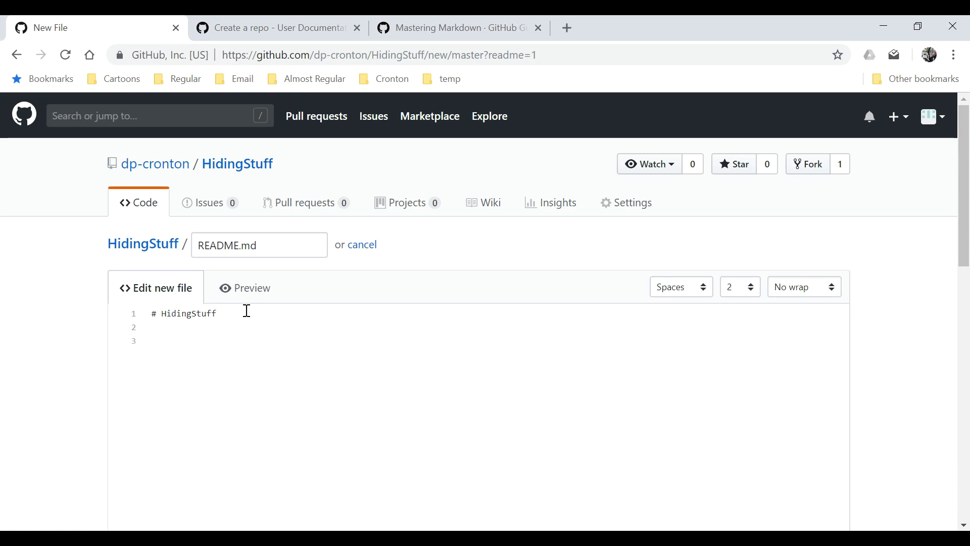
text(This is a demo which hide)
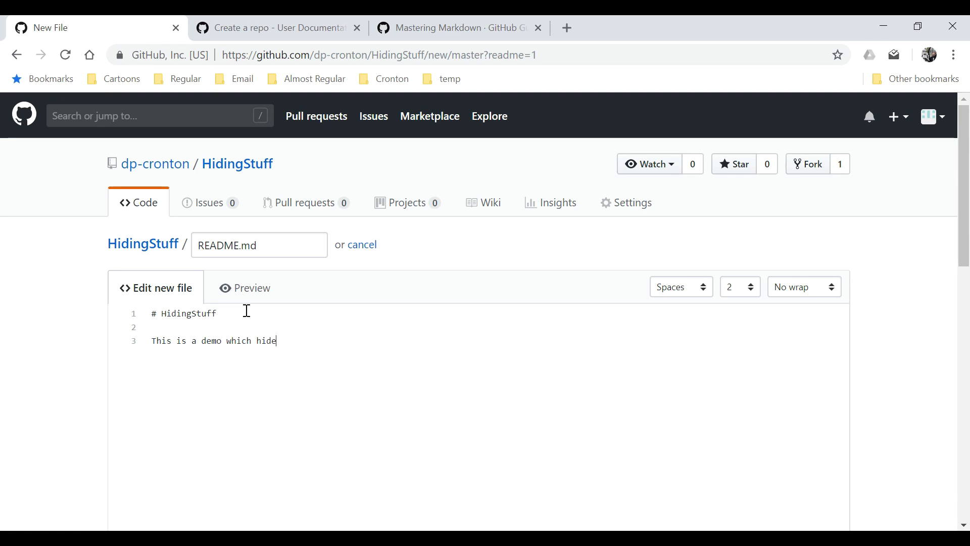
text(s labels using a comboBox  To i)
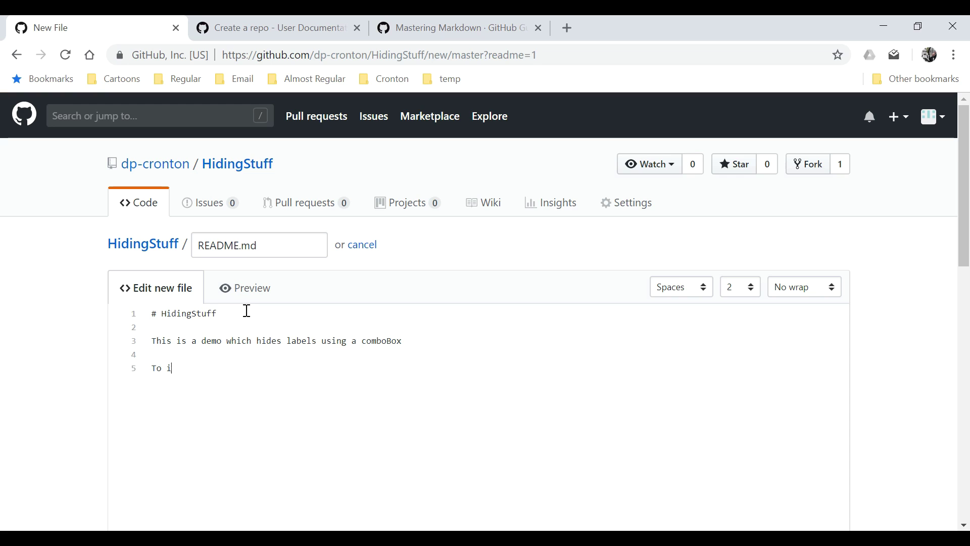
- Complete the README line "To install please use [setup.exe]" with a Markdown link to the raw HidingStuff/publish/setup.exe address on GitHub
text(nstall please use [setup.exe])
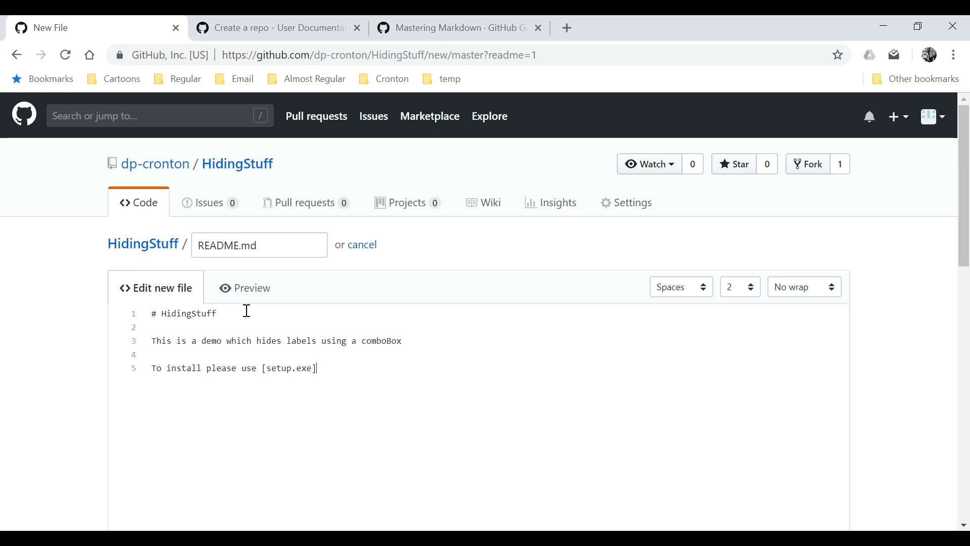
text(()
text(https://github.com/dp-cronton/HidingStuff/raw/master/HidingStuff/publish/setup.exe)
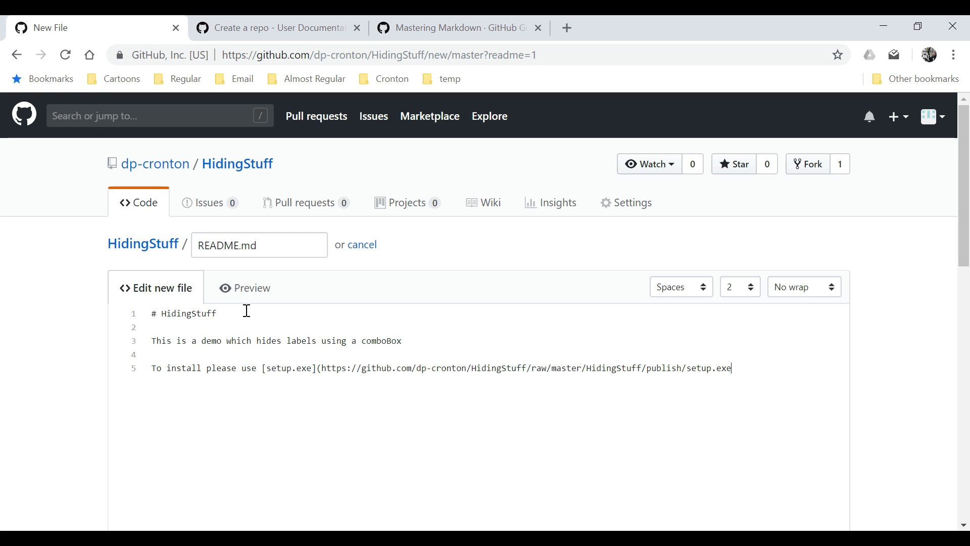
text().)
- Commit the new README.md file directly to the master branch
scroll(877, 374, down, 4)
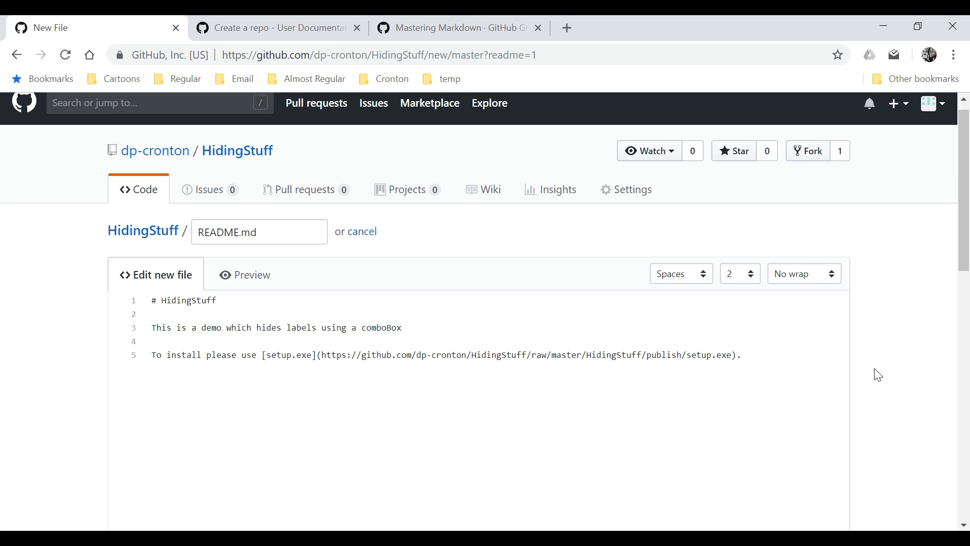
scroll(877, 374, down, 10)
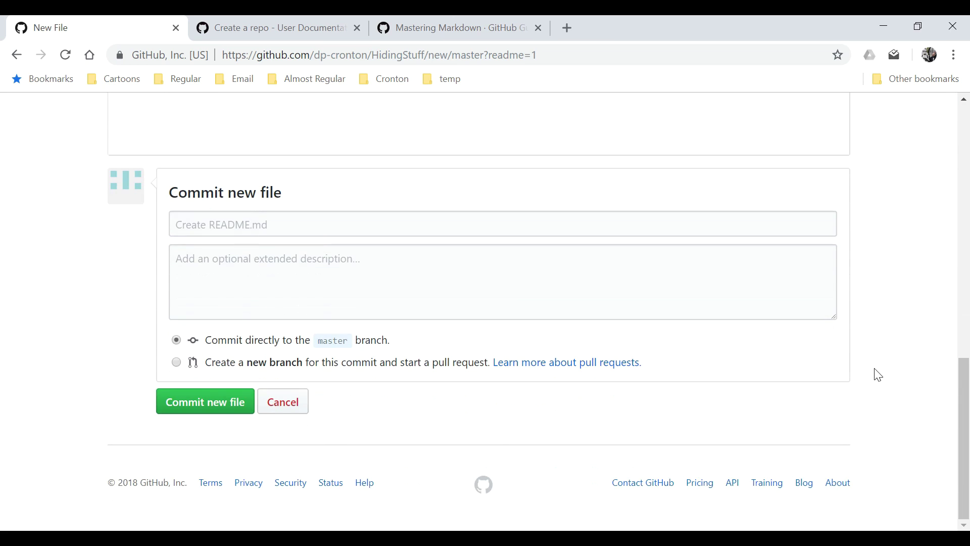
click(213, 405)
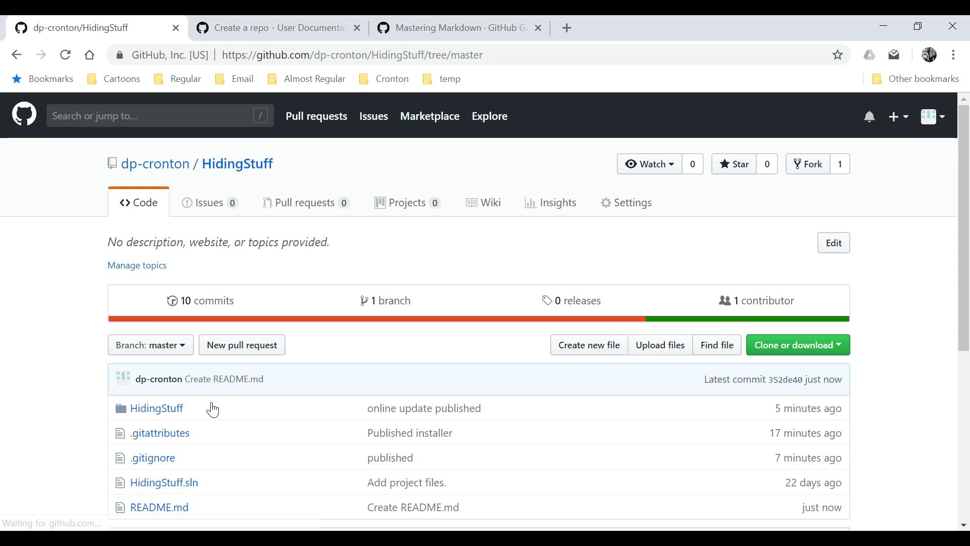
- Download setup.exe through the install link in the repository's rendered README
scroll(472, 354, down, 3)
scroll(473, 356, down, 3)
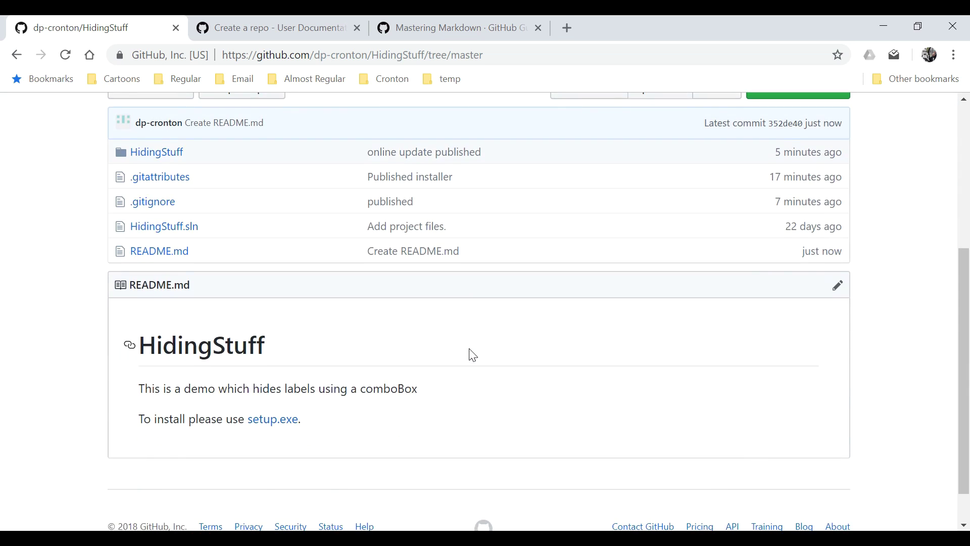
click(273, 421)
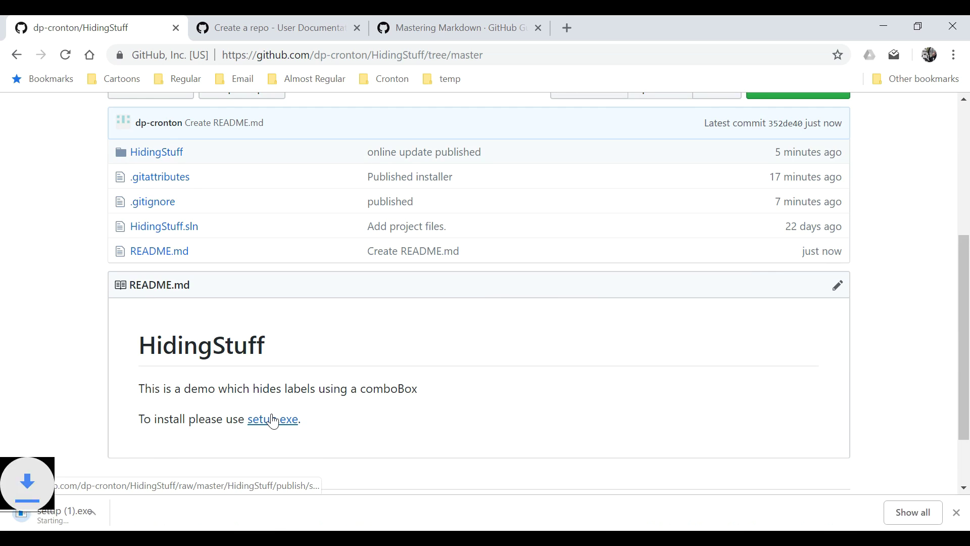